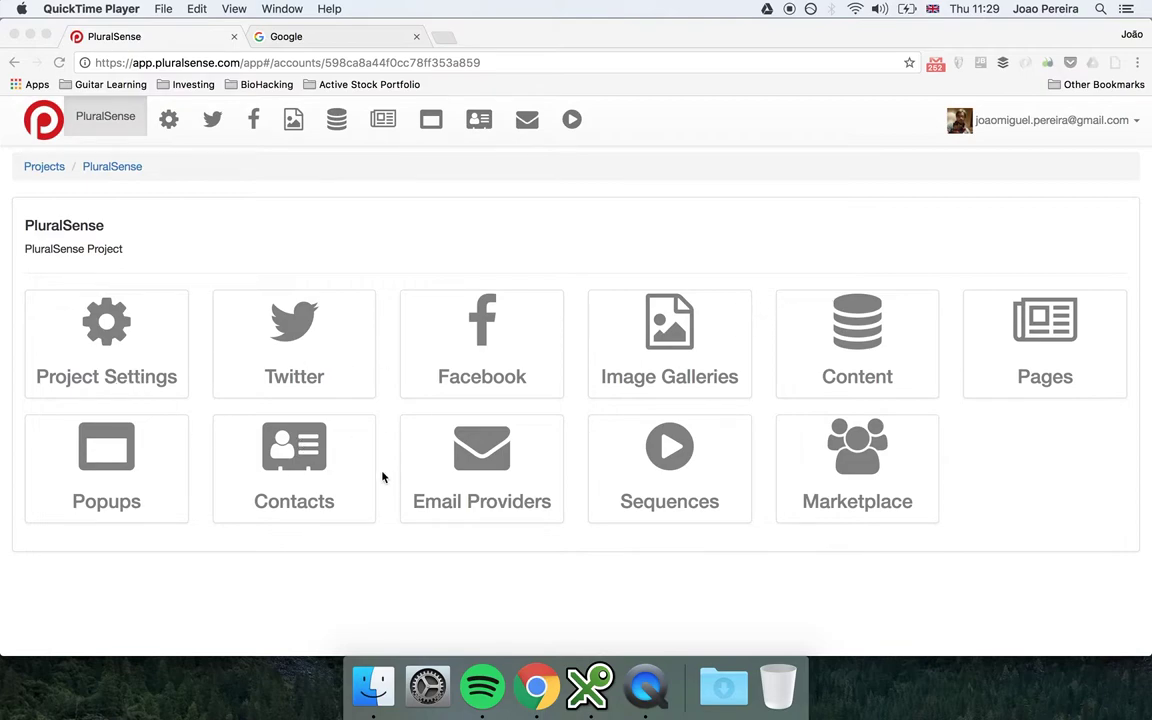
# Step: Open the Image Galleries section and the #health #quotes gallery
pyautogui.click(670, 362)
pyautogui.click(664, 360)
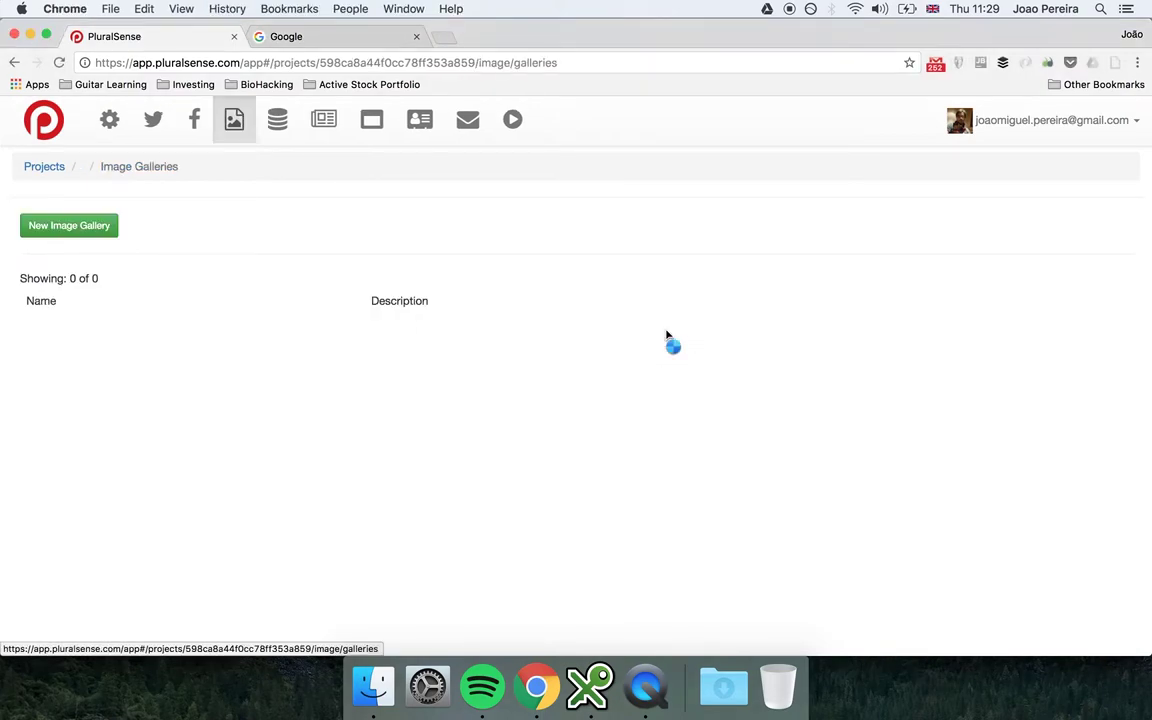
pyautogui.click(99, 333)
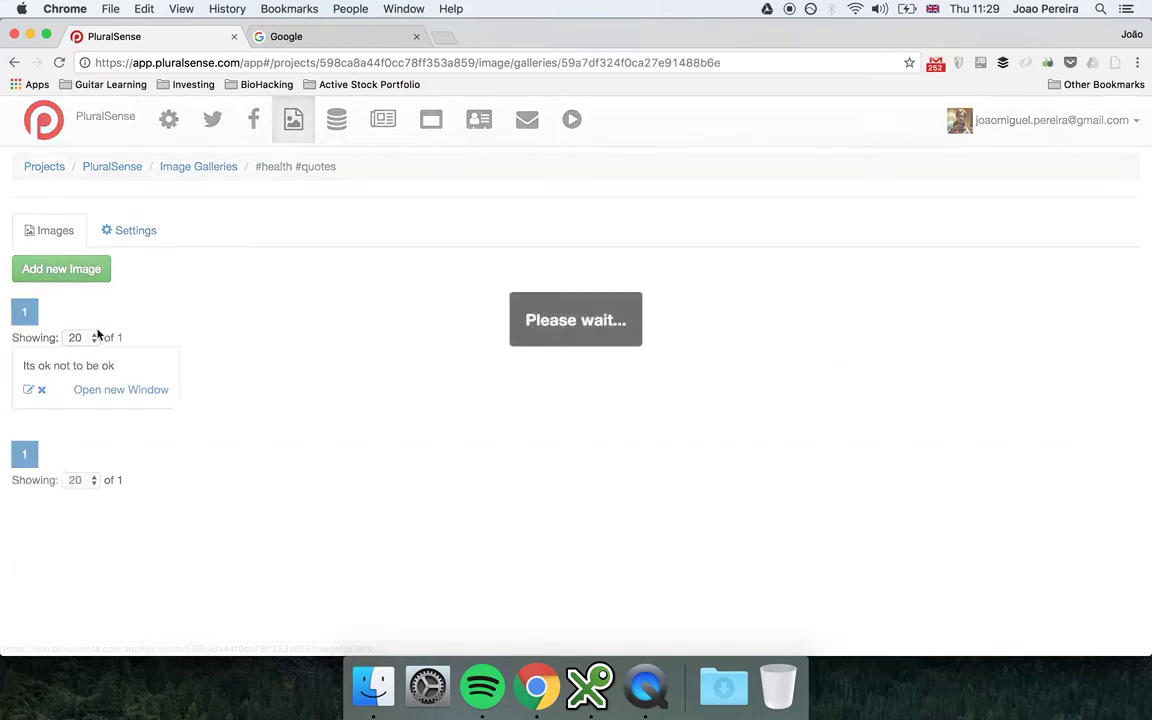
# Step: Review the gallery's Settings and Images views, then return to the gallery list and reopen #health #quotes
pyautogui.click(120, 231)
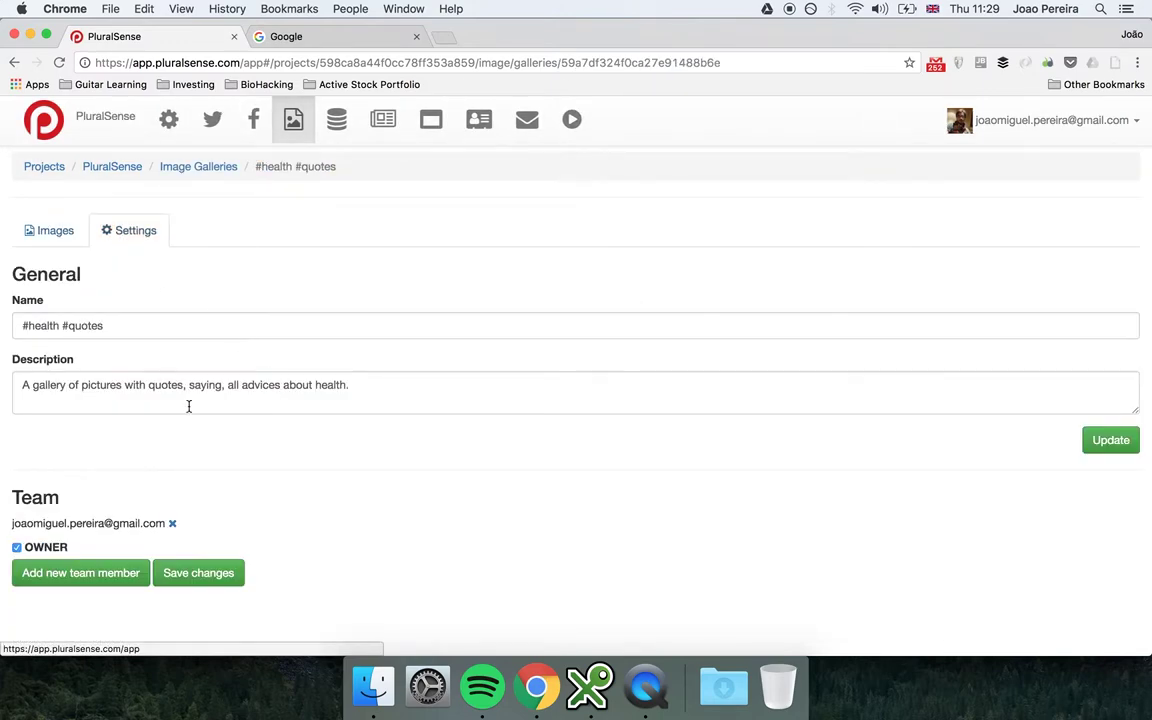
pyautogui.click(47, 232)
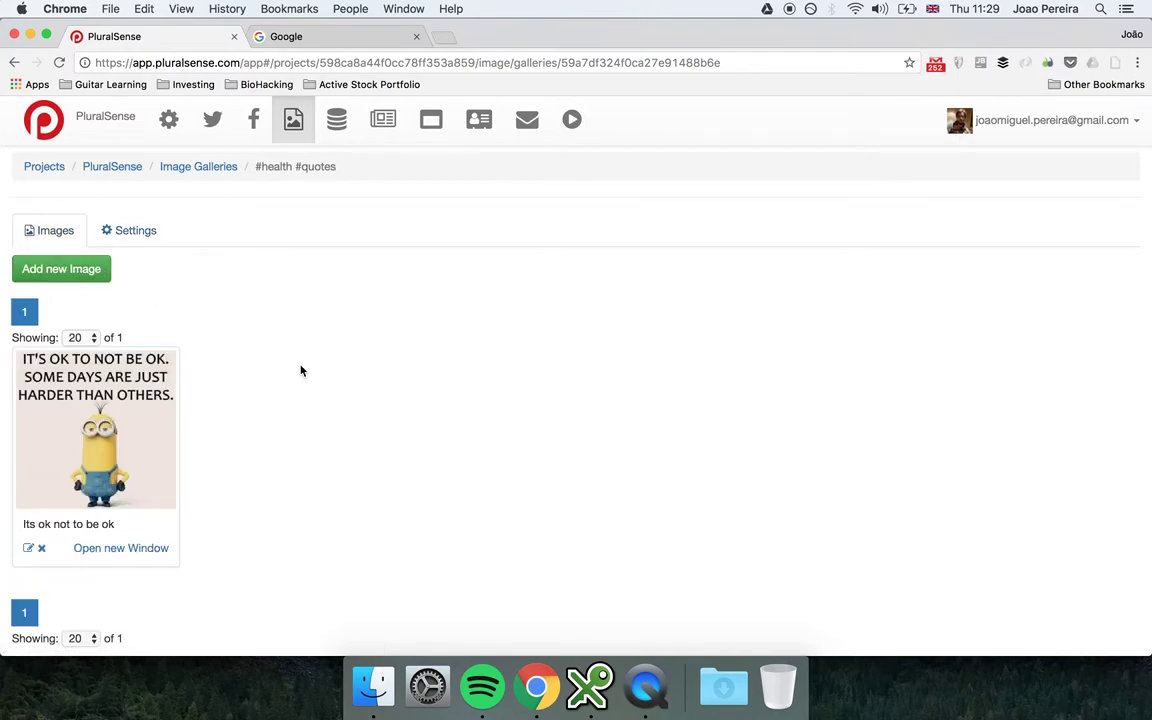
pyautogui.click(70, 268)
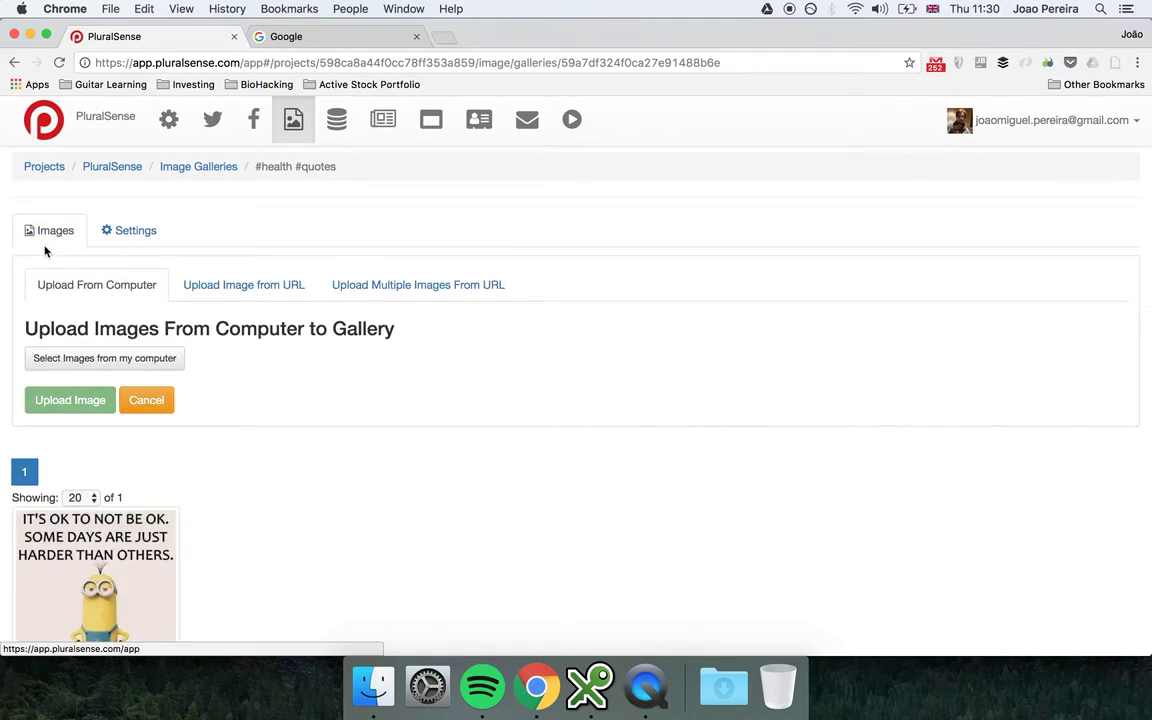
pyautogui.click(205, 168)
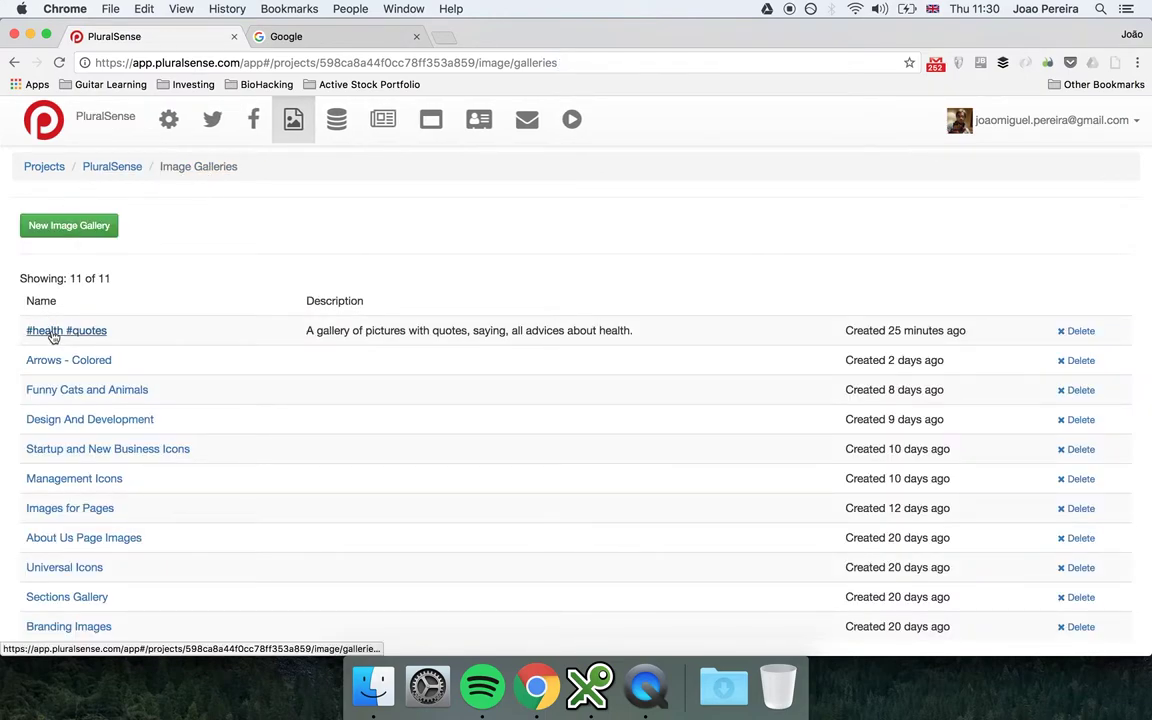
pyautogui.click(50, 331)
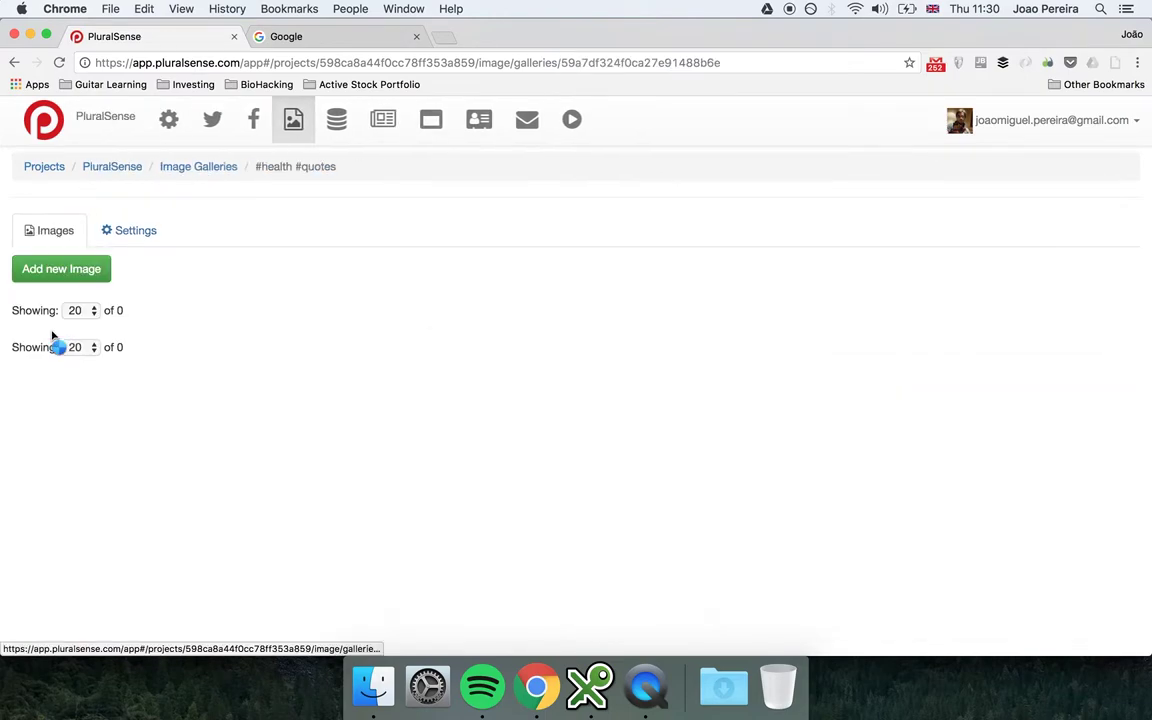
# Step: Choose motivation.jpg from the Documents folder as a new image for the #health #quotes gallery
pyautogui.click(45, 269)
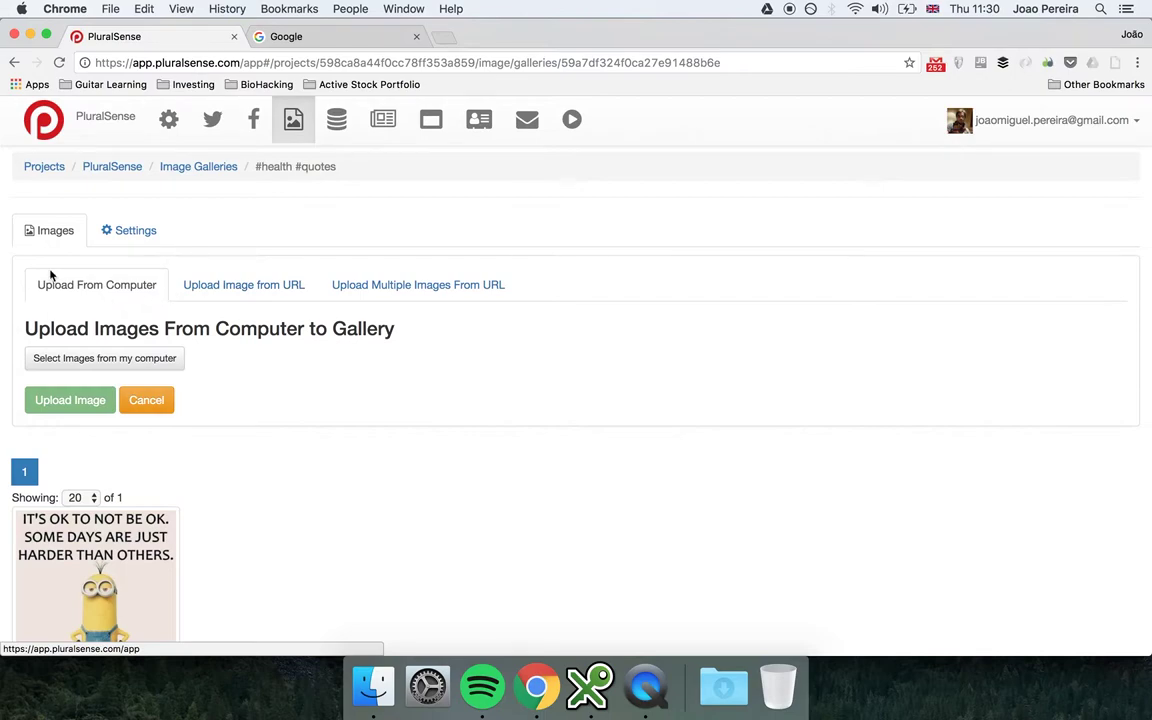
pyautogui.click(141, 365)
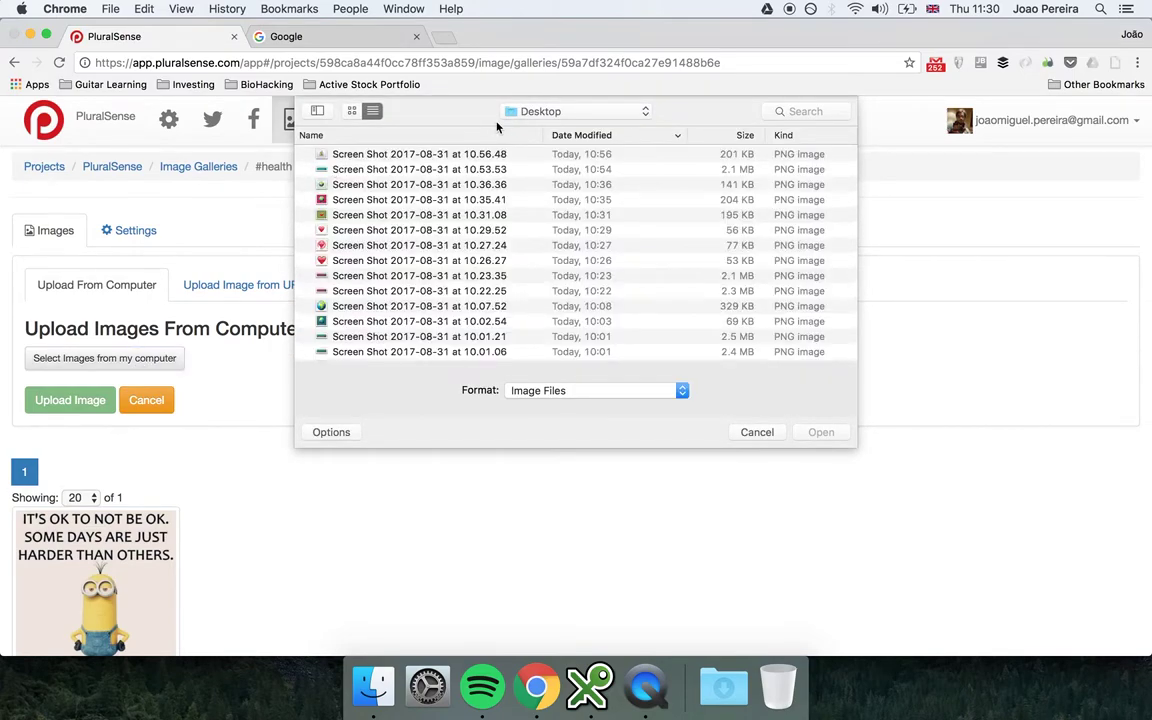
pyautogui.click(525, 113)
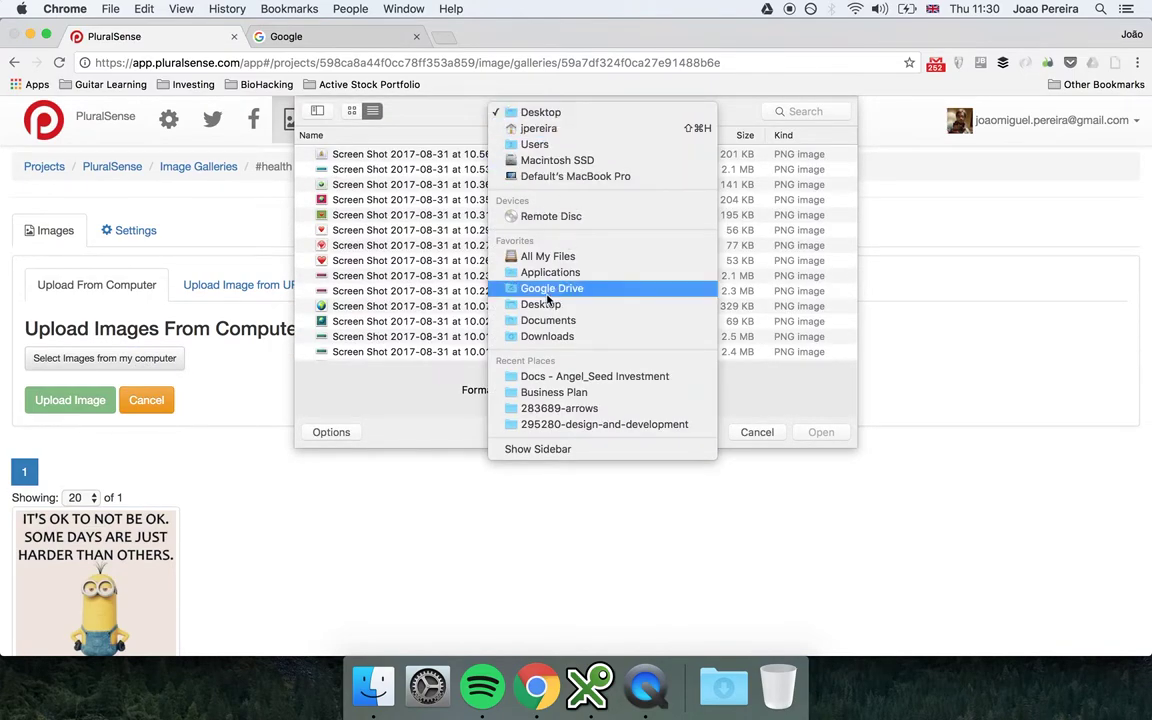
pyautogui.click(558, 321)
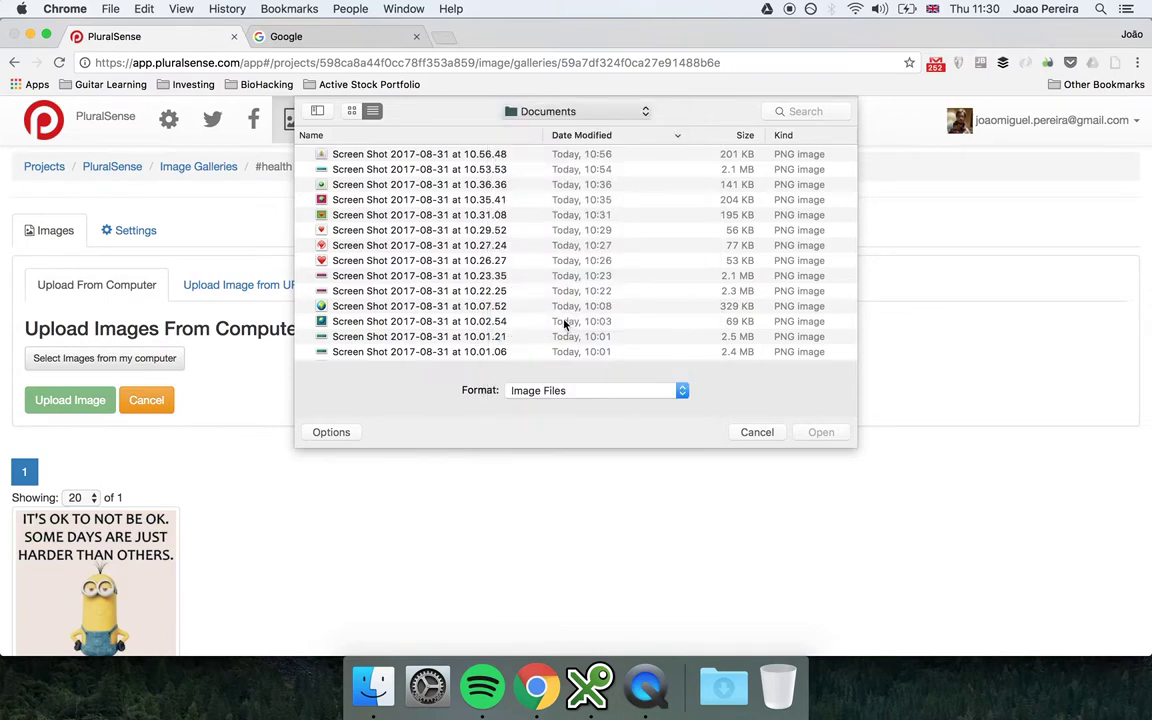
pyautogui.click(405, 170)
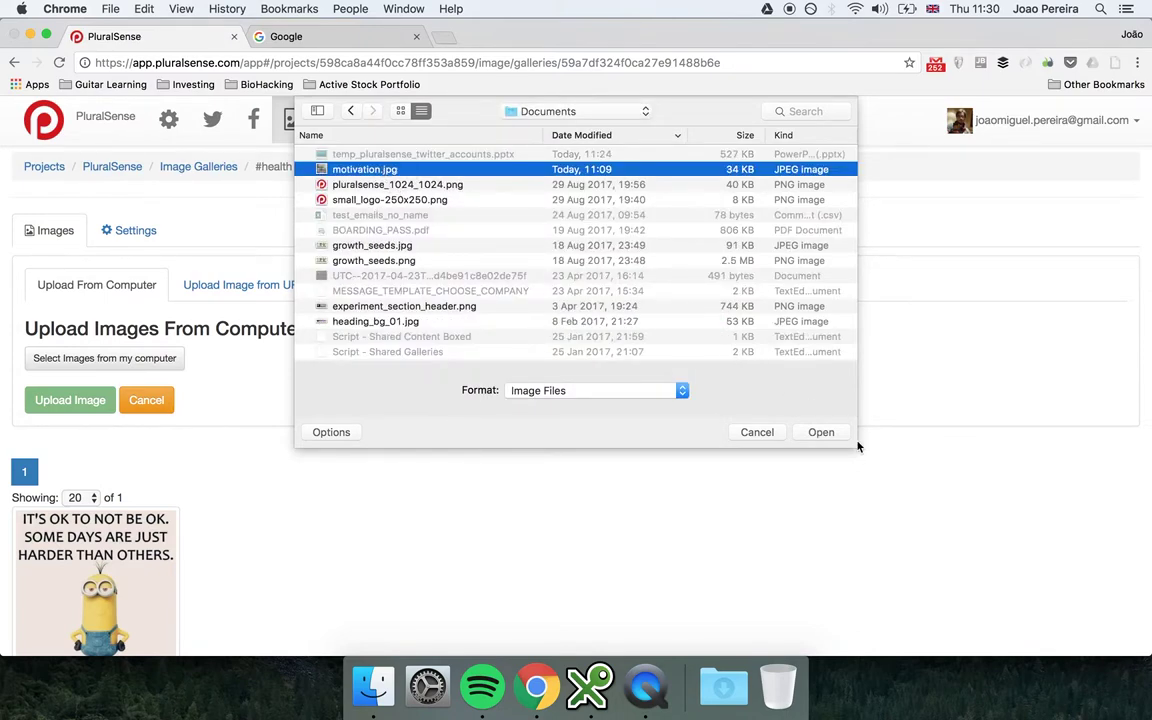
pyautogui.click(820, 432)
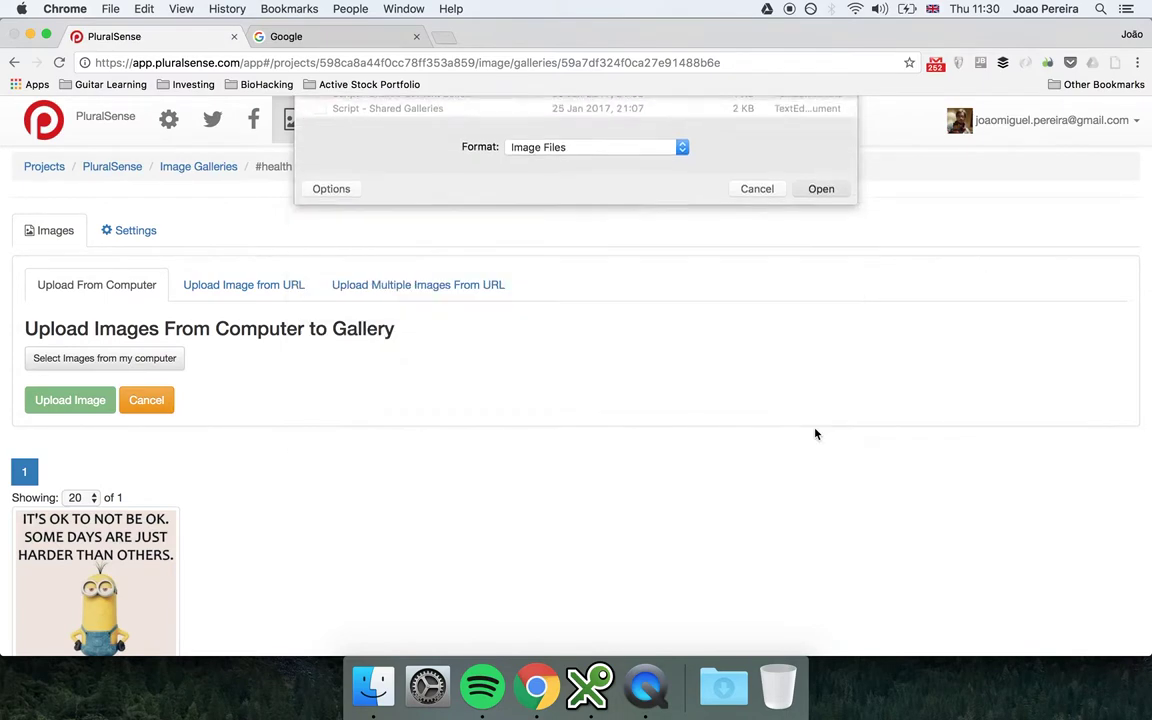
# Step: Add extra files, then remove the duplicate motivation, pluralsense_1024_1024.png and small_logo-250x250.png rows
pyautogui.click(168, 364)
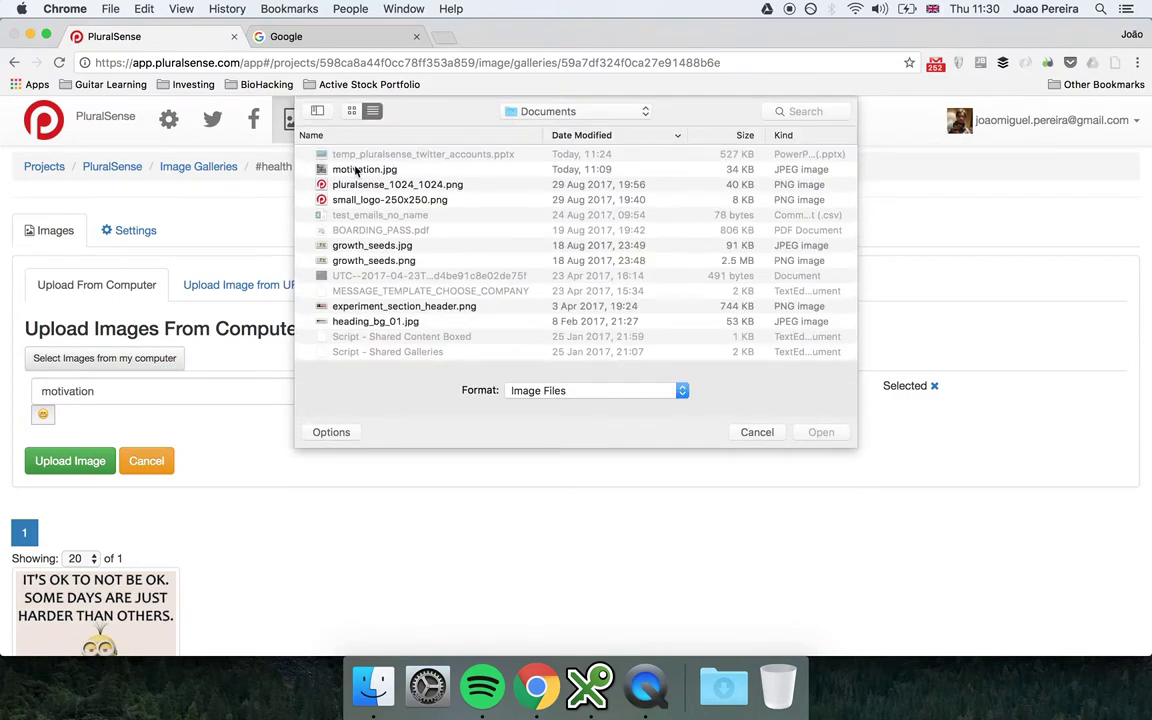
pyautogui.moveTo(355, 172); pyautogui.dragTo(357, 201)
pyautogui.press('Return')
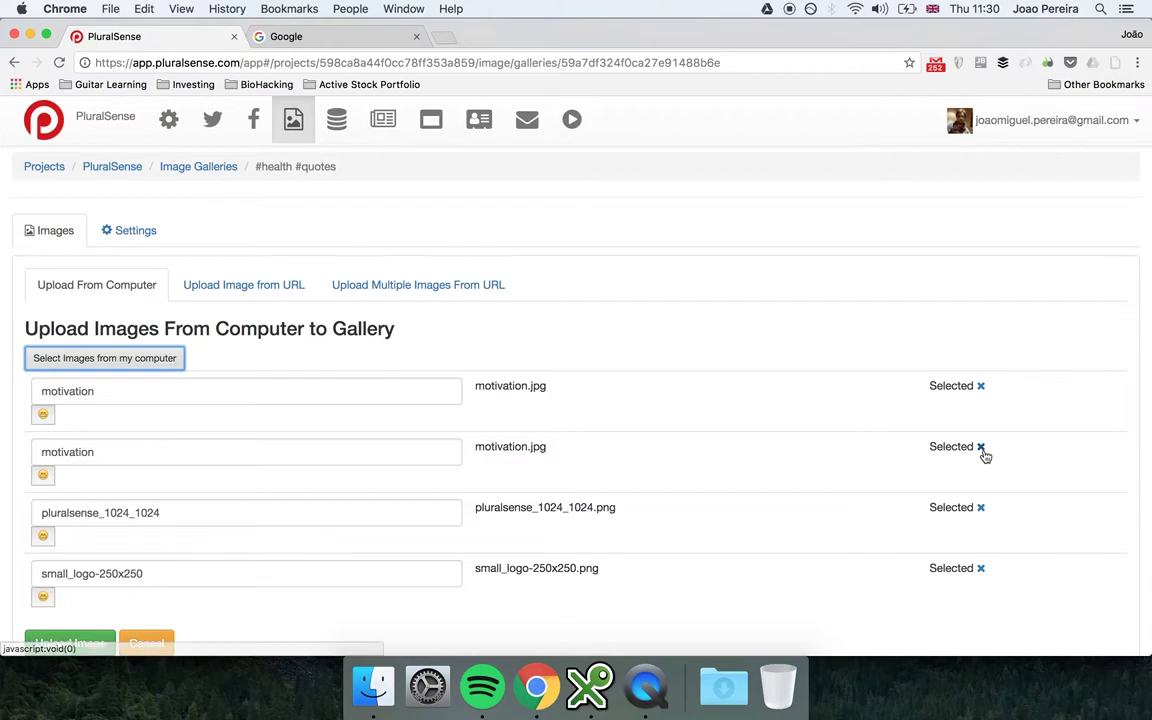
pyautogui.click(981, 450)
pyautogui.click(981, 447)
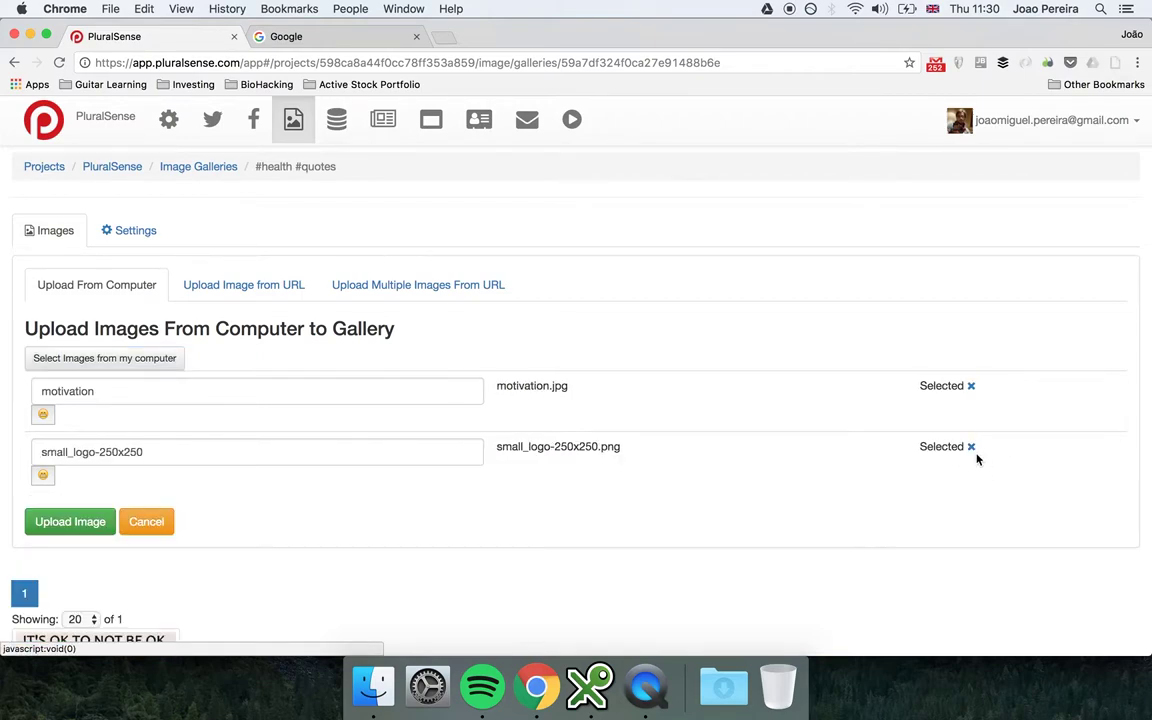
pyautogui.click(979, 447)
# Step: Retitle the motivation image 'Health Quote' and upload it to the gallery
pyautogui.click(145, 390)
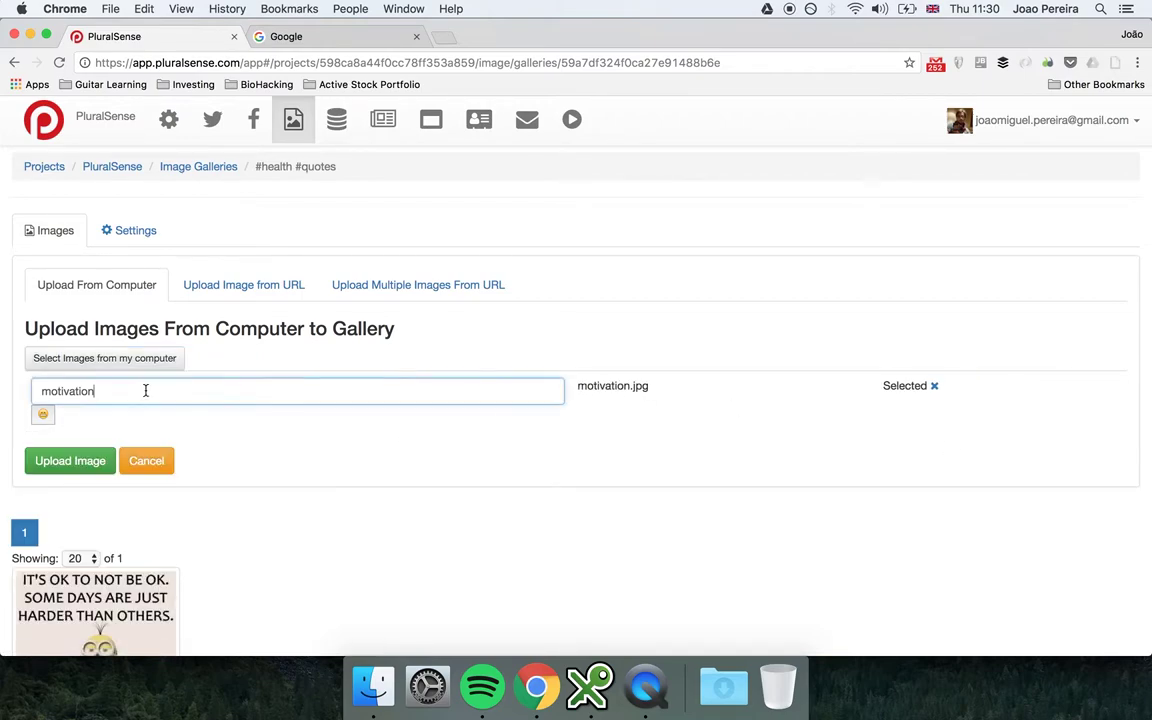
pyautogui.doubleClick(145, 390)
pyautogui.scroll(-3, 362, 454)
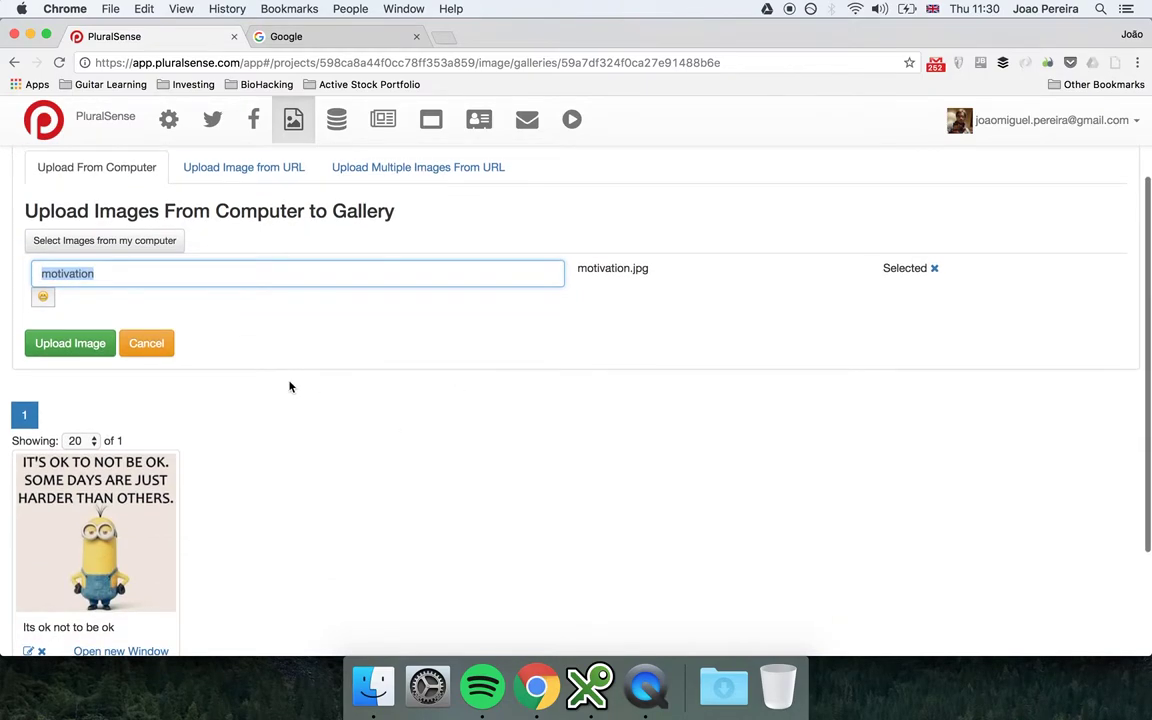
pyautogui.write('Health Quote')
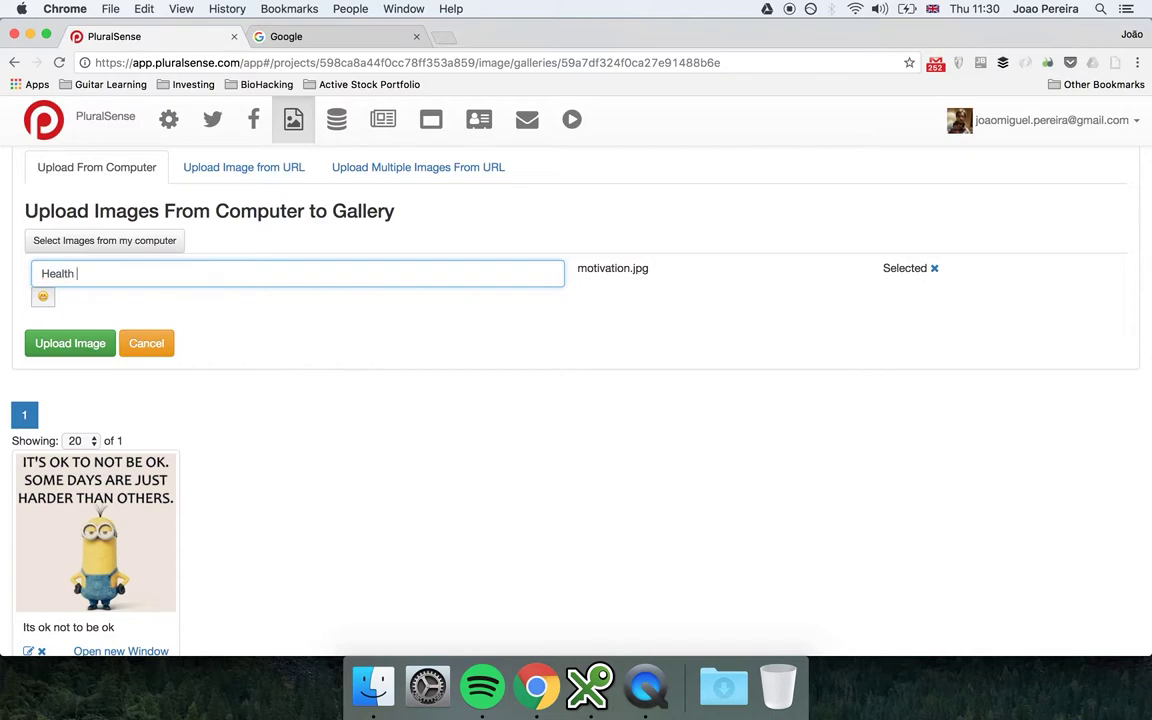
pyautogui.click(64, 342)
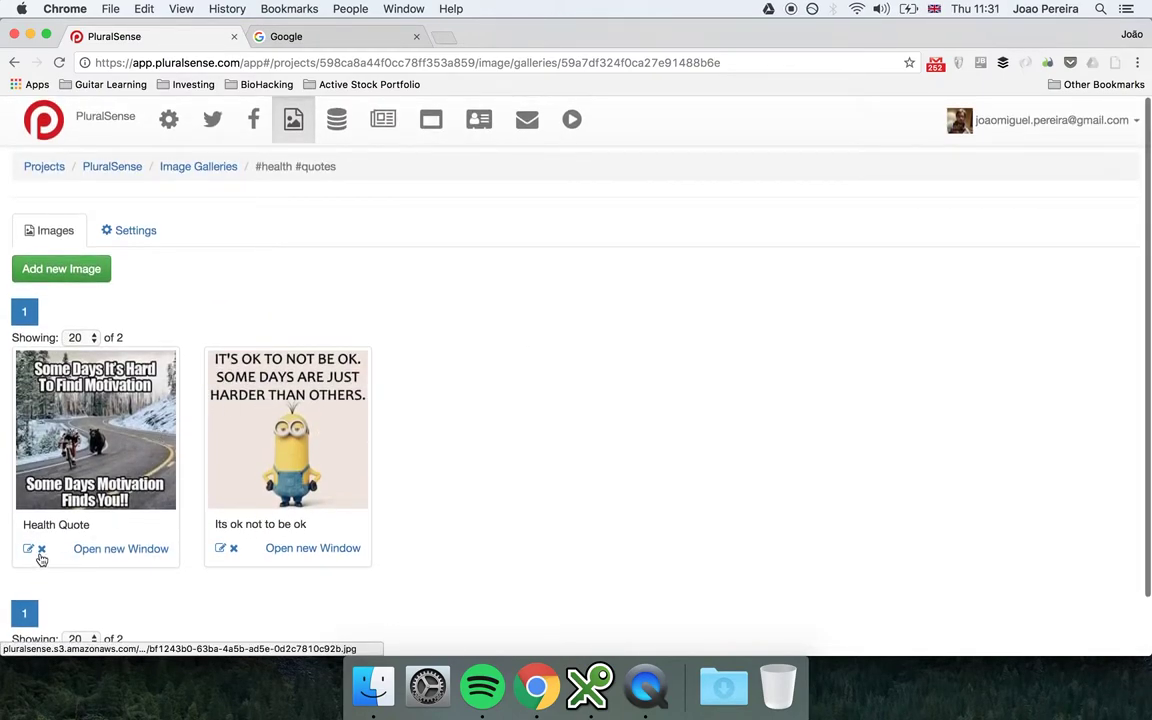
# Step: Change the Health Quote image's caption to 'Motivation Days' and save it
pyautogui.click(29, 548)
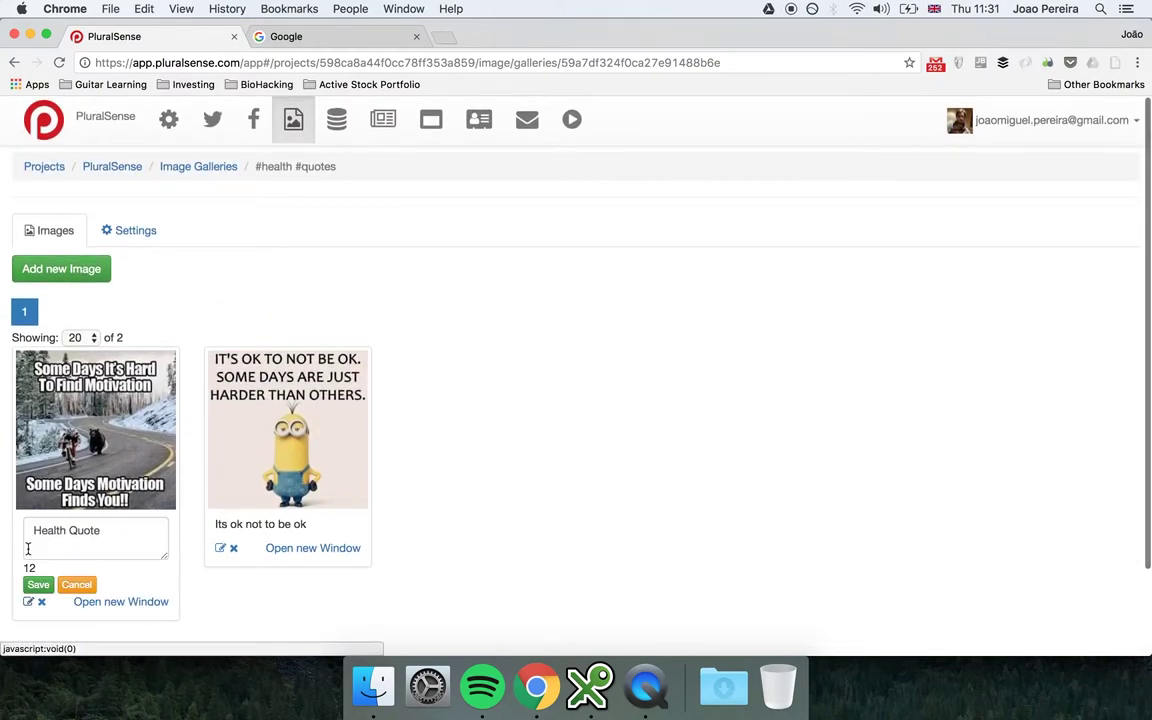
pyautogui.click(116, 535)
pyautogui.hotkey('shift', 'alt', 'Left')
pyautogui.hotkey('shift', 'alt', 'Left')
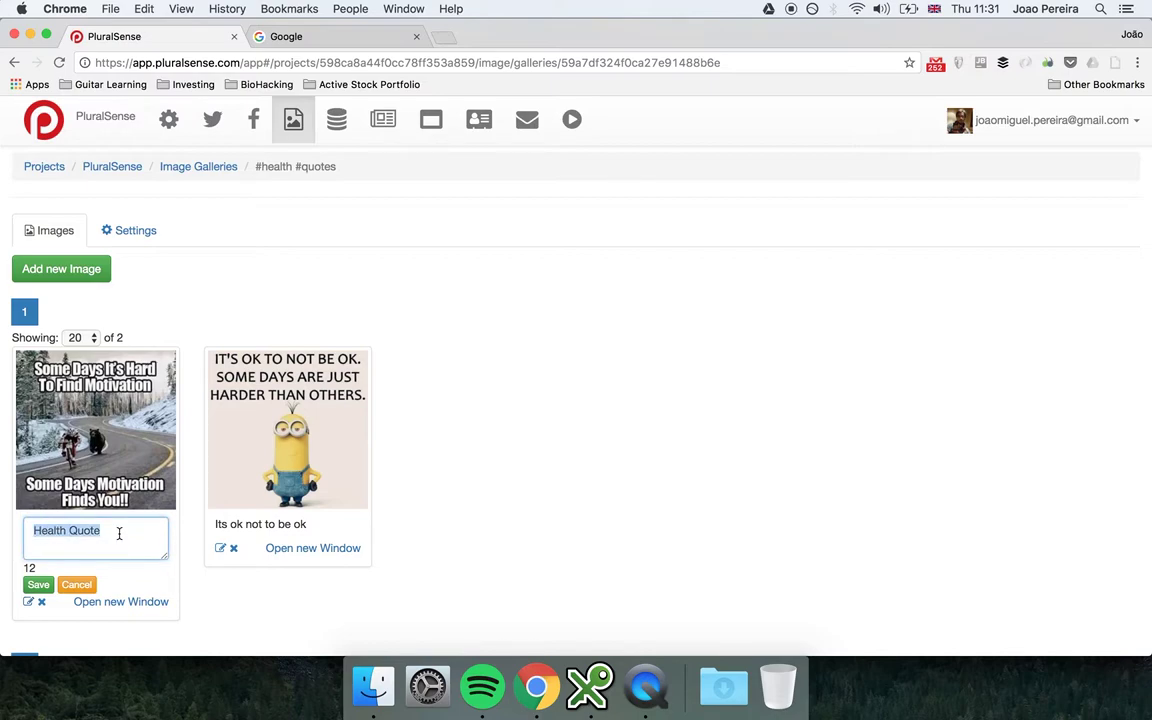
pyautogui.write('Mot')
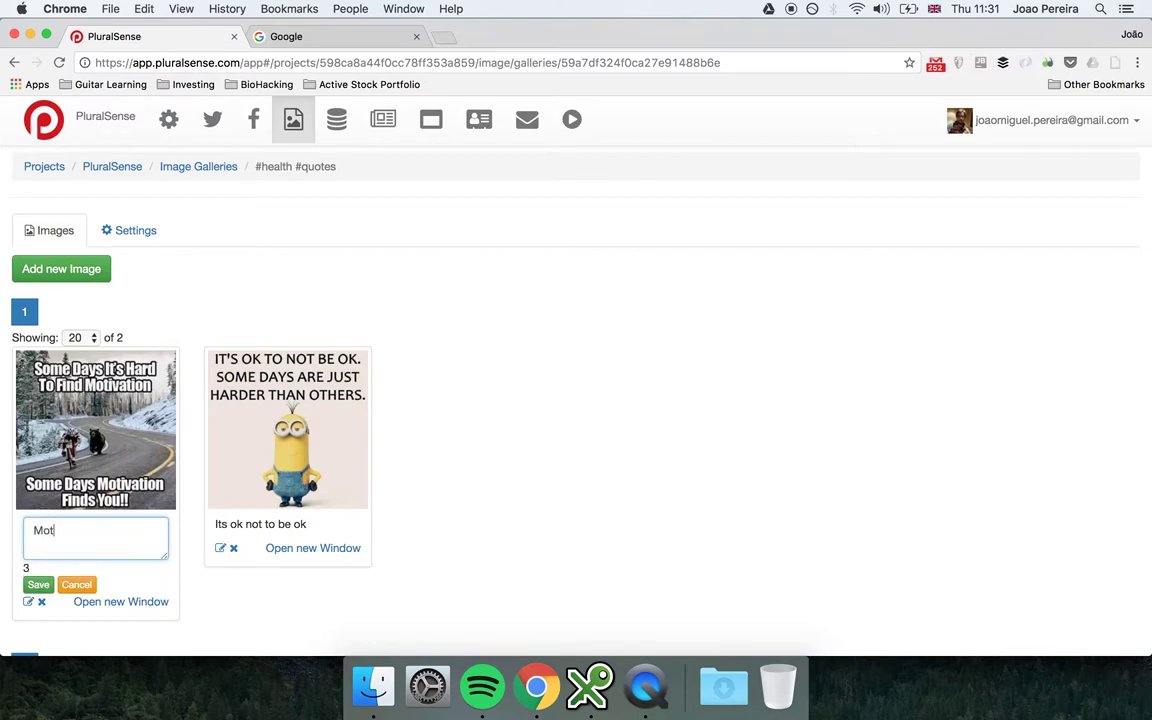
pyautogui.write('ivation Days')
pyautogui.click(38, 585)
# Step: Bring up the Upload Image from URL form with the cursor in its Title field
pyautogui.click(61, 269)
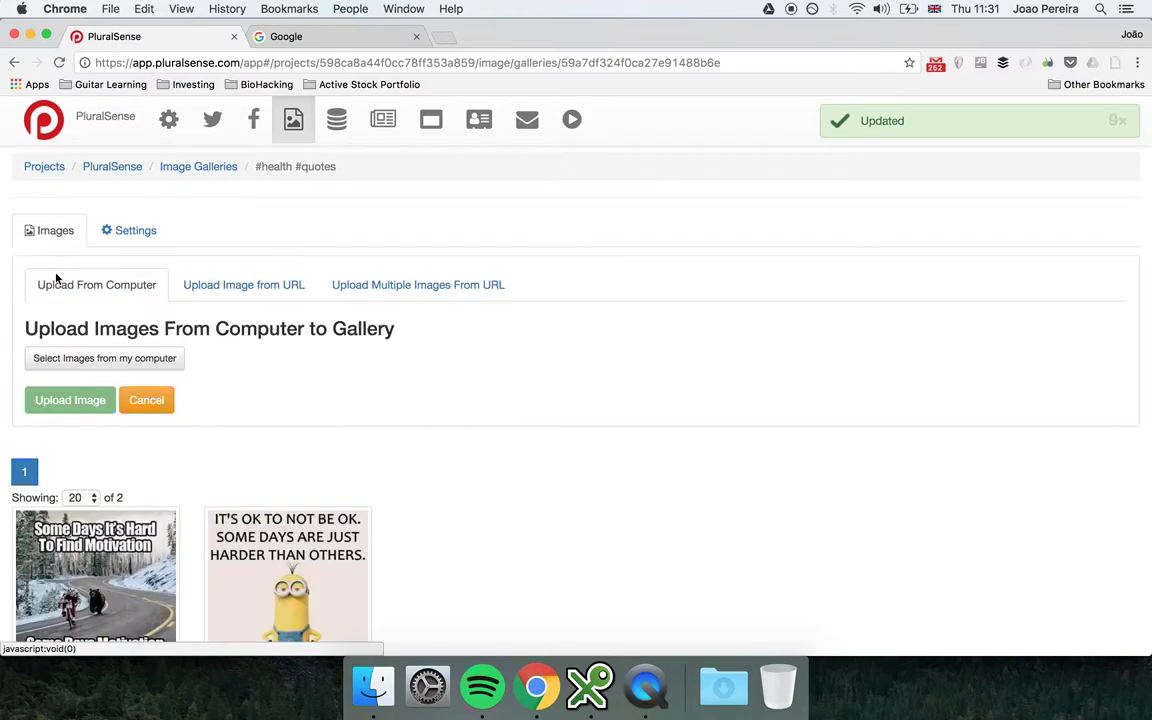
pyautogui.click(215, 287)
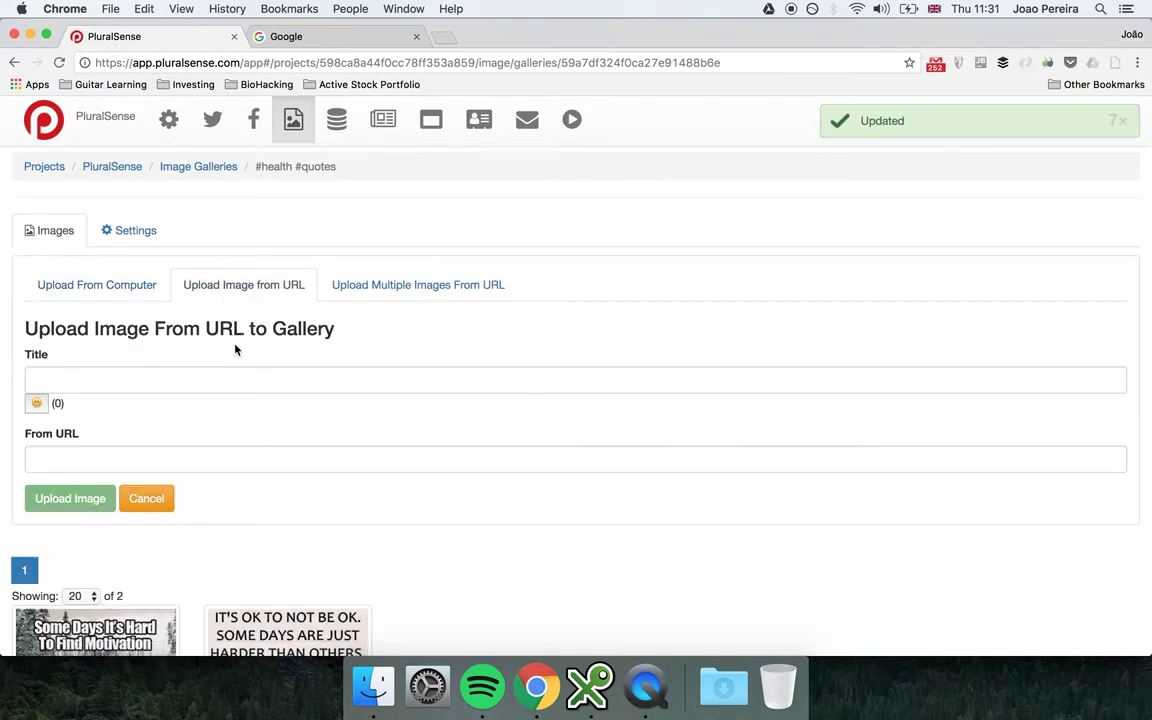
pyautogui.click(140, 374)
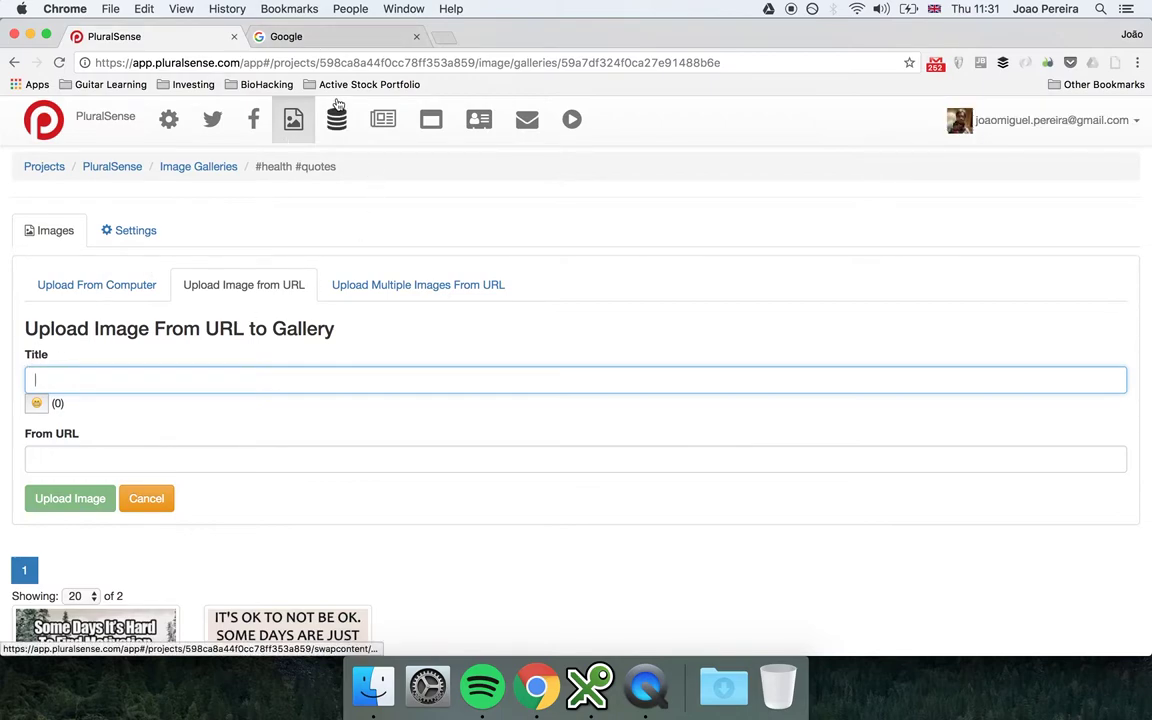
# Step: Search Google for 'health quotes images' and open the first Pinterest board result
pyautogui.click(322, 44)
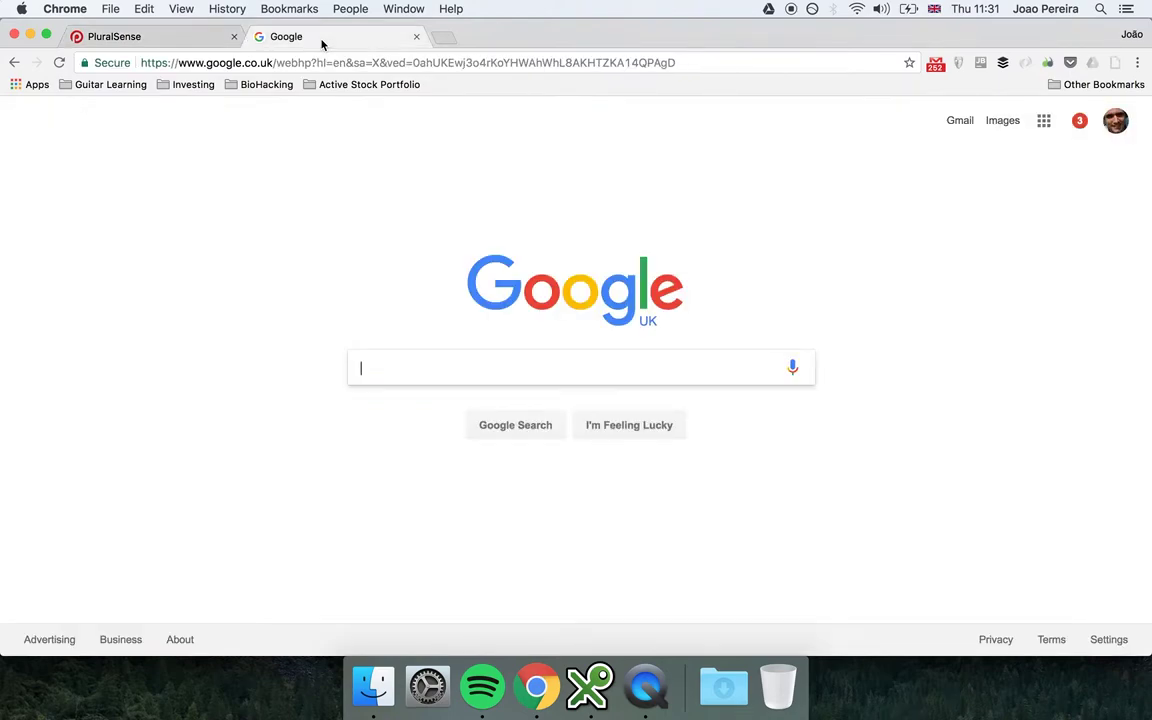
pyautogui.write('health quotes images')
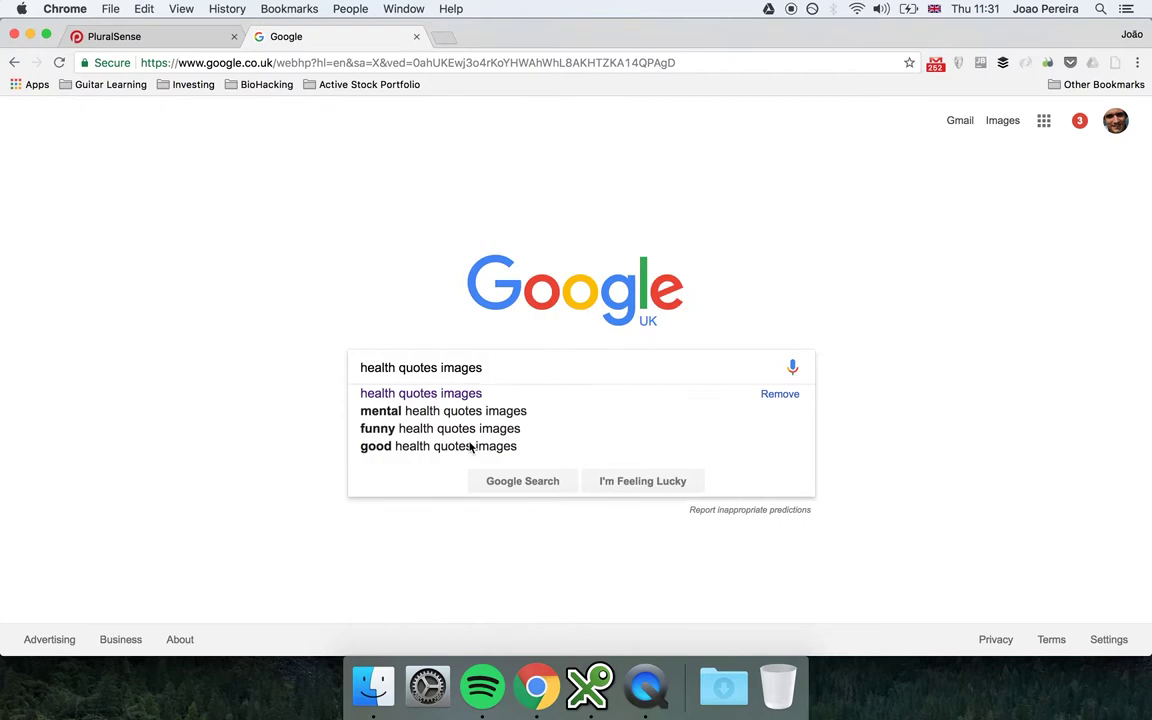
pyautogui.press('Return')
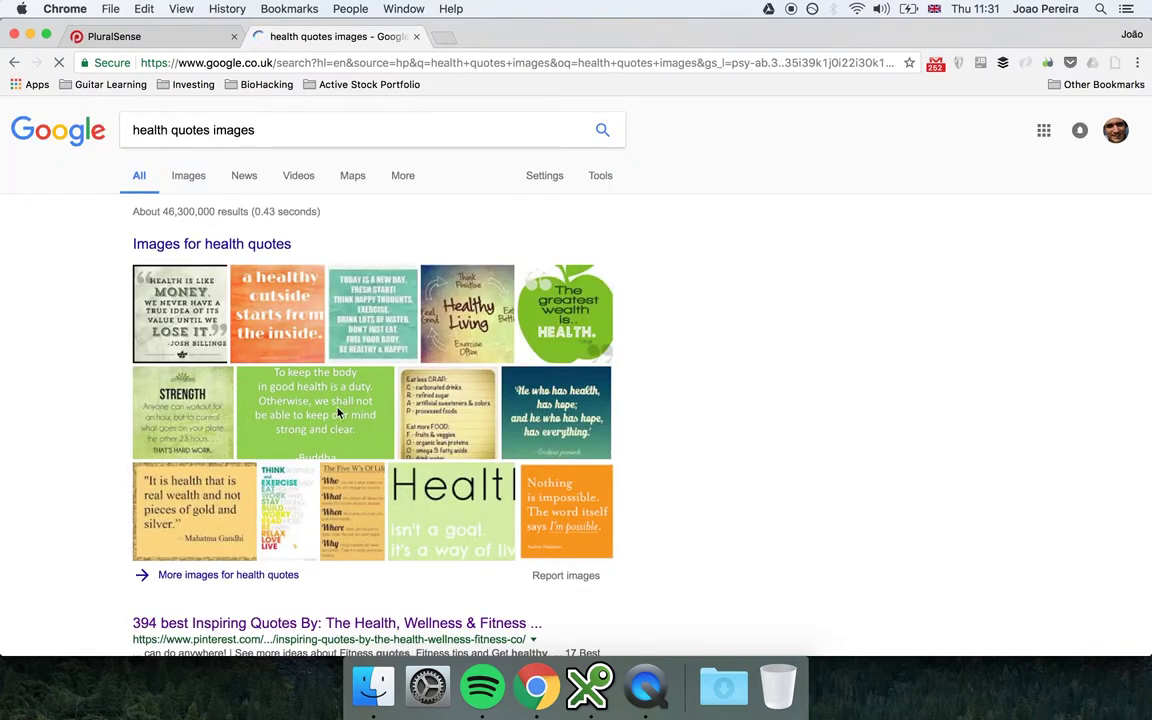
pyautogui.scroll(-5, 296, 430)
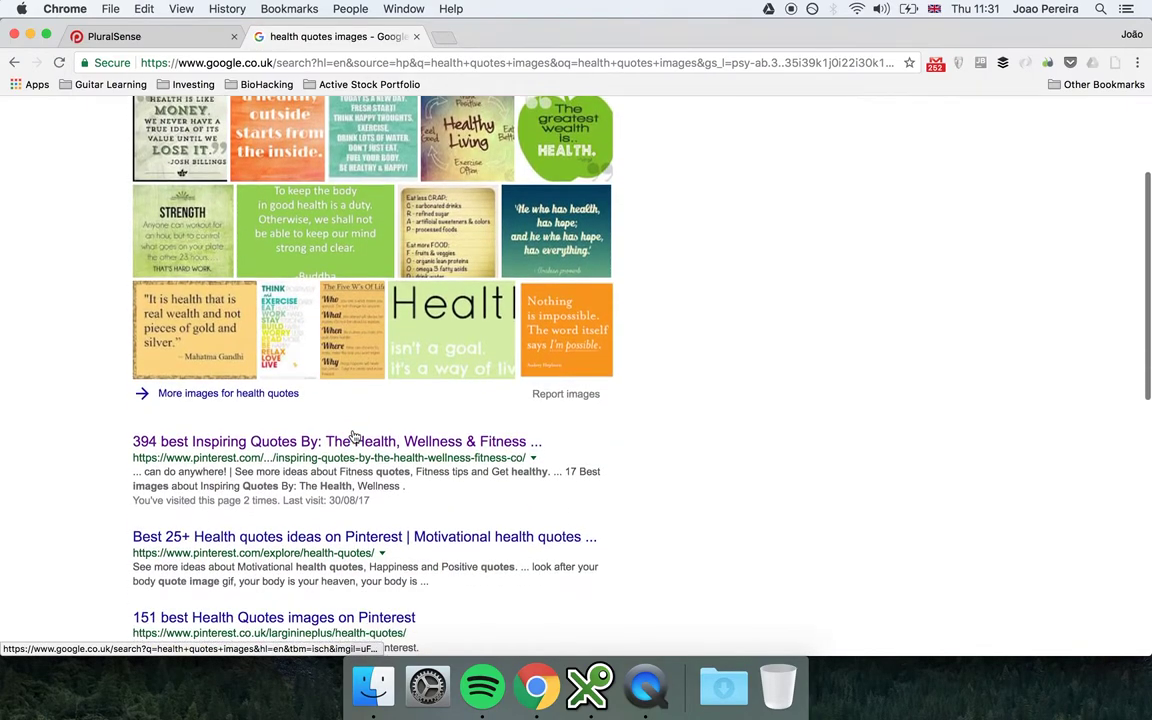
pyautogui.click(257, 408)
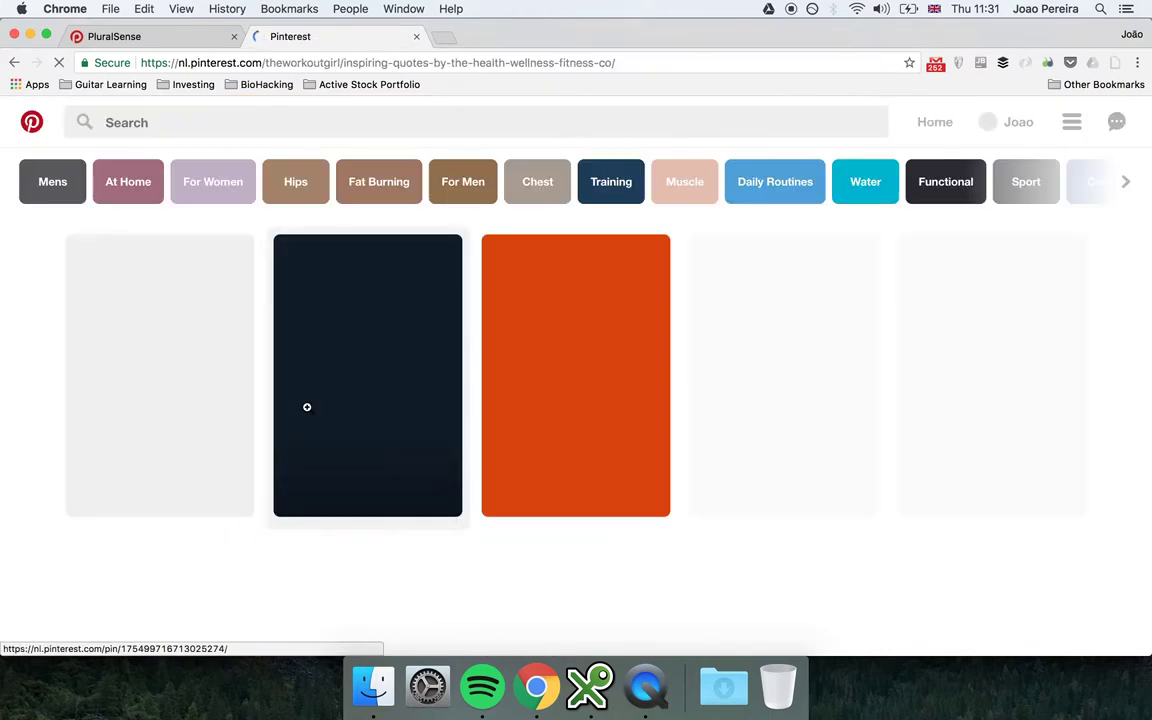
# Step: Open the Every Champion quote pin on the Pinterest board
pyautogui.scroll(-2, 610, 420)
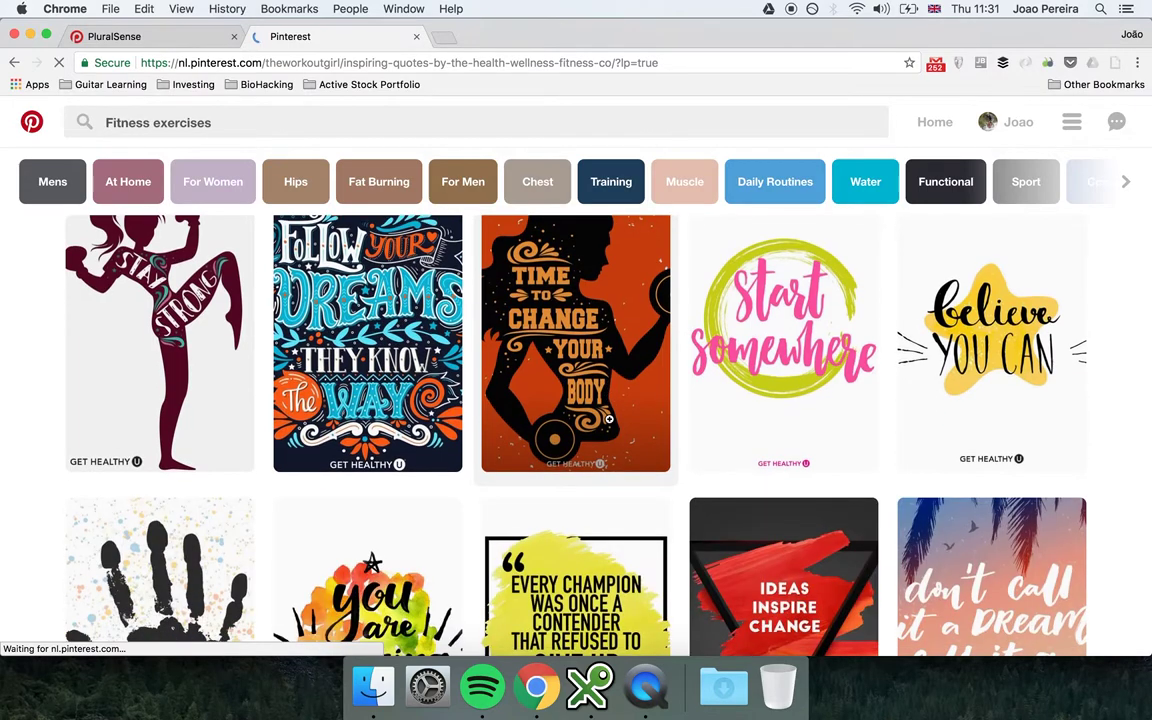
pyautogui.scroll(-3, 802, 321)
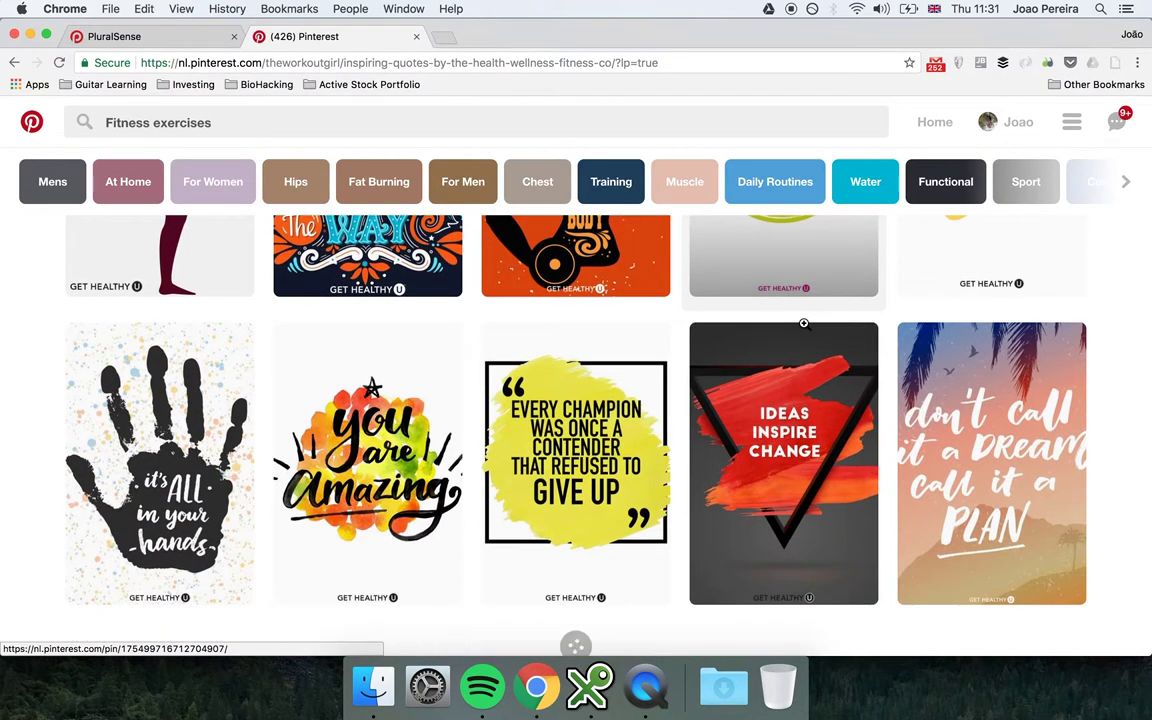
pyautogui.click(581, 443)
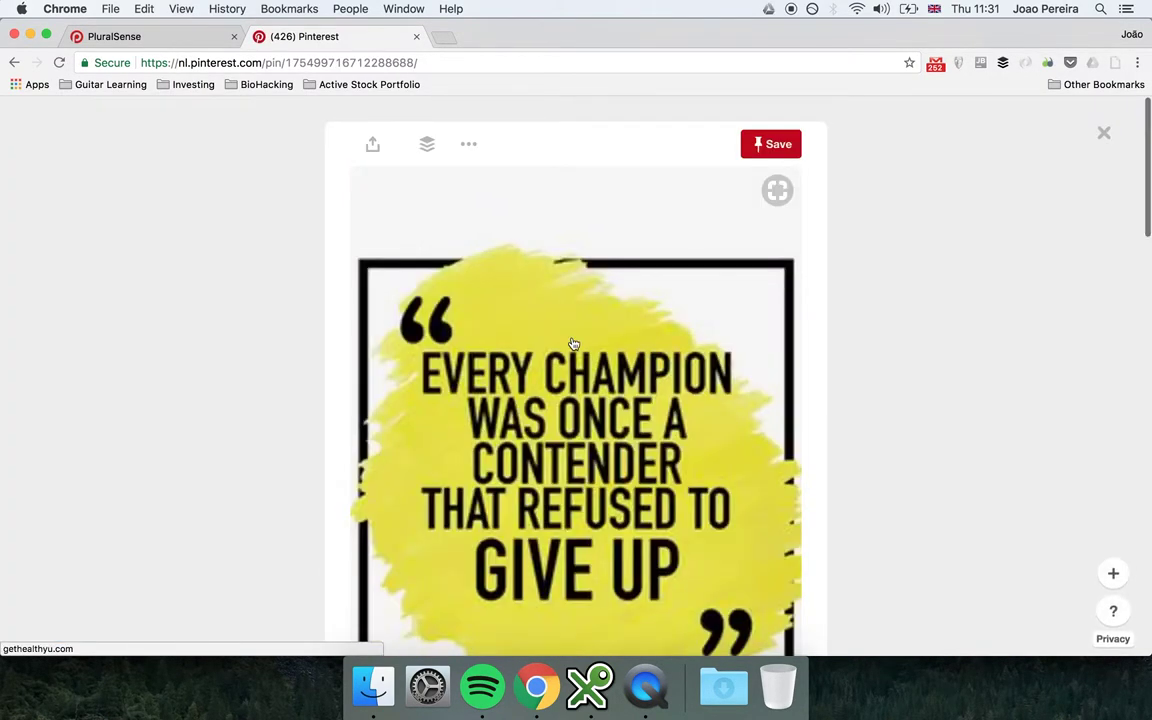
pyautogui.scroll(-3, 572, 342)
pyautogui.rightClick(505, 271)
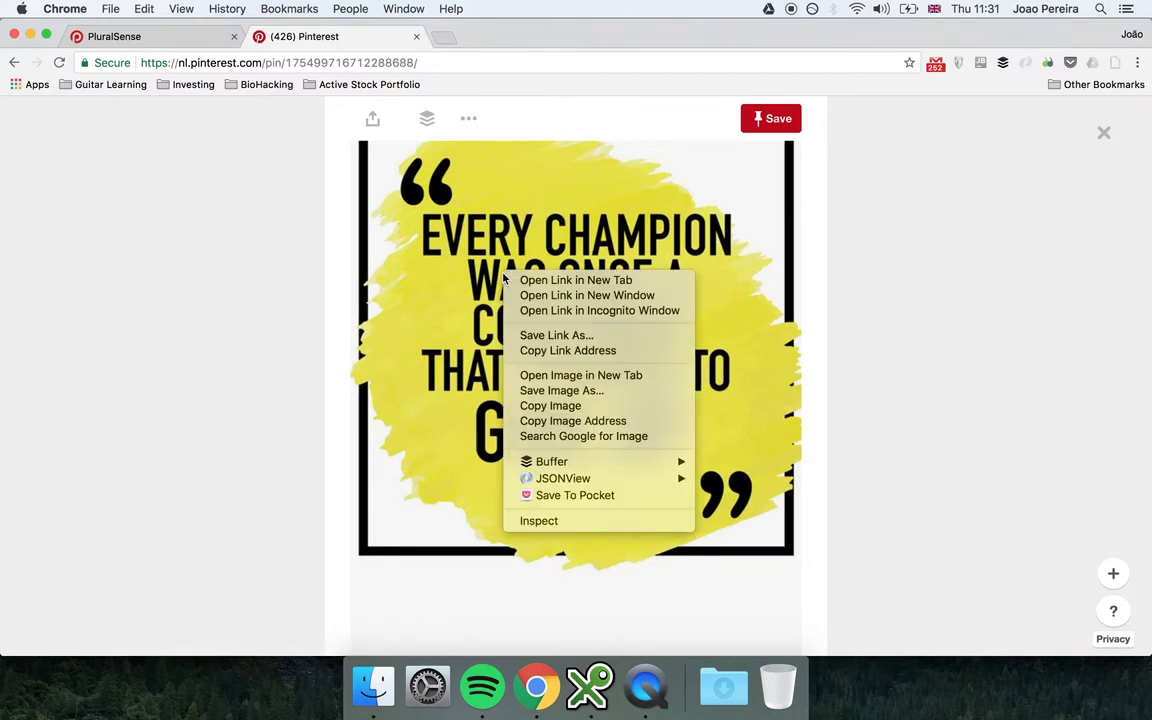
pyautogui.click(591, 389)
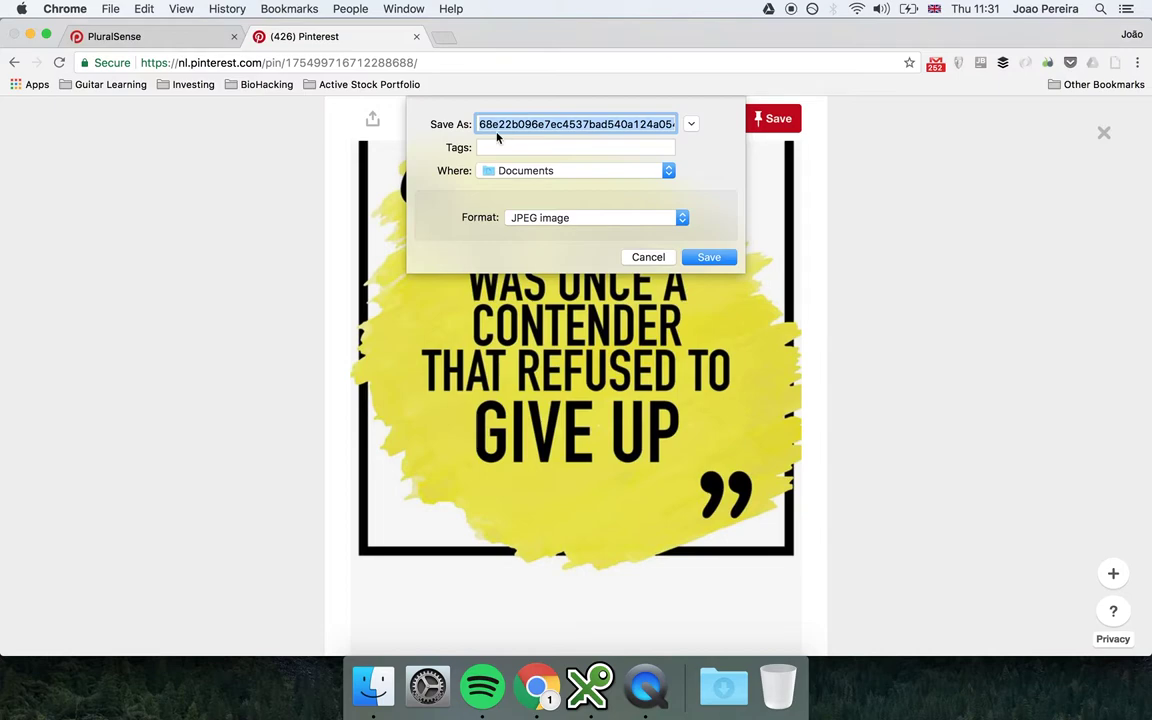
pyautogui.press('Escape')
# Step: Open the Every Champion image in its own tab and copy its i.pinimg.com address
pyautogui.rightClick(557, 319)
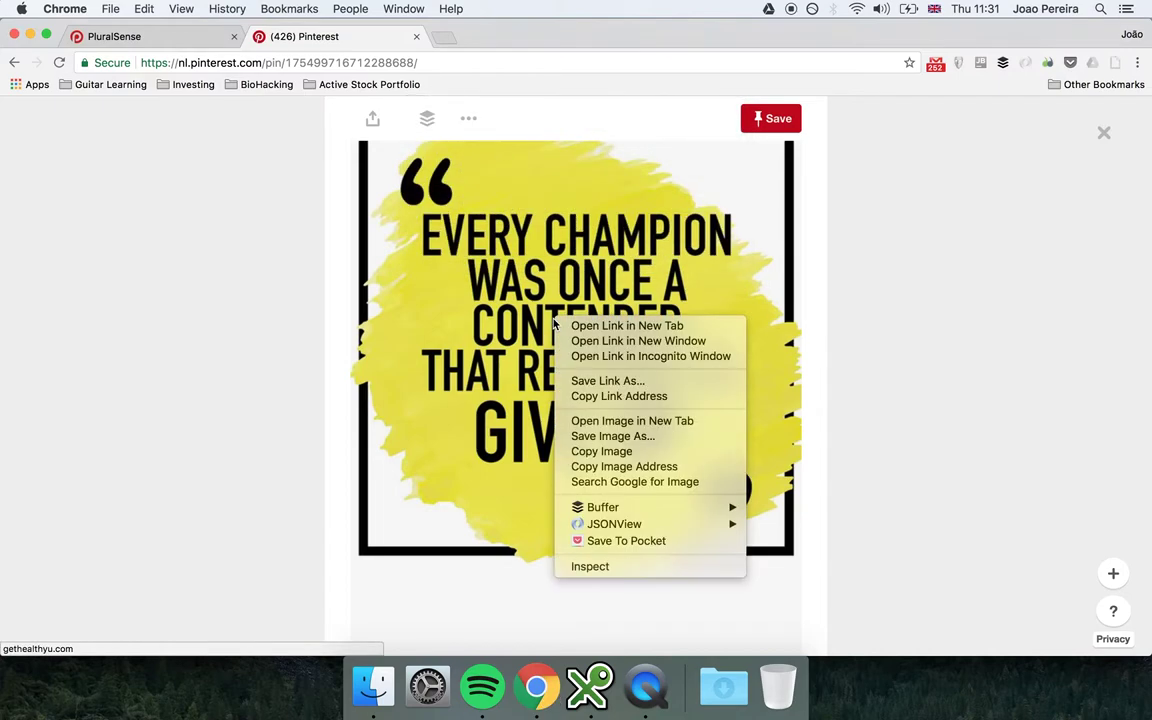
pyautogui.click(671, 422)
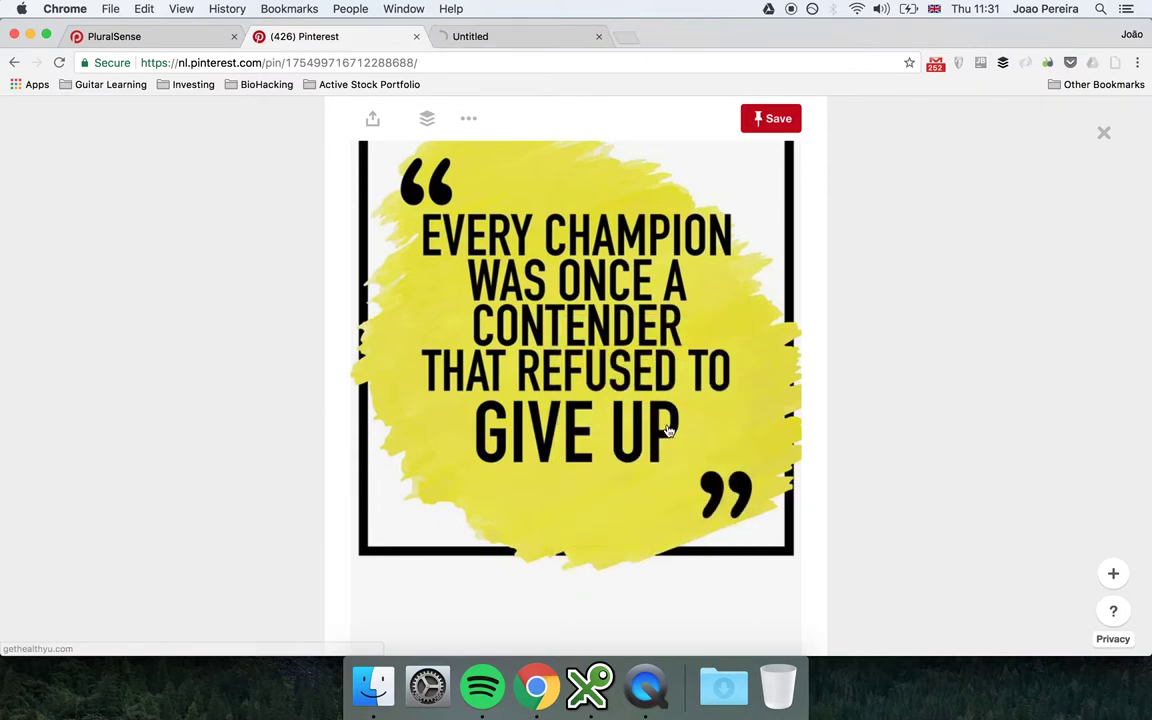
pyautogui.click(480, 40)
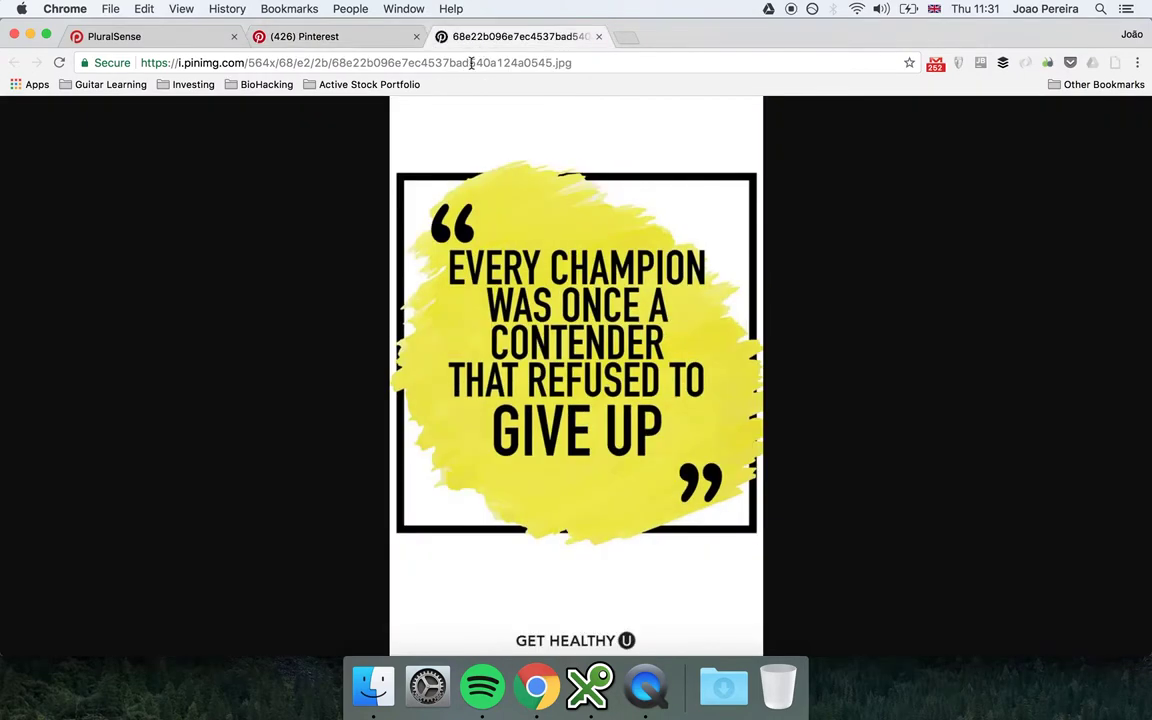
pyautogui.click(472, 63)
pyautogui.press('super+c')
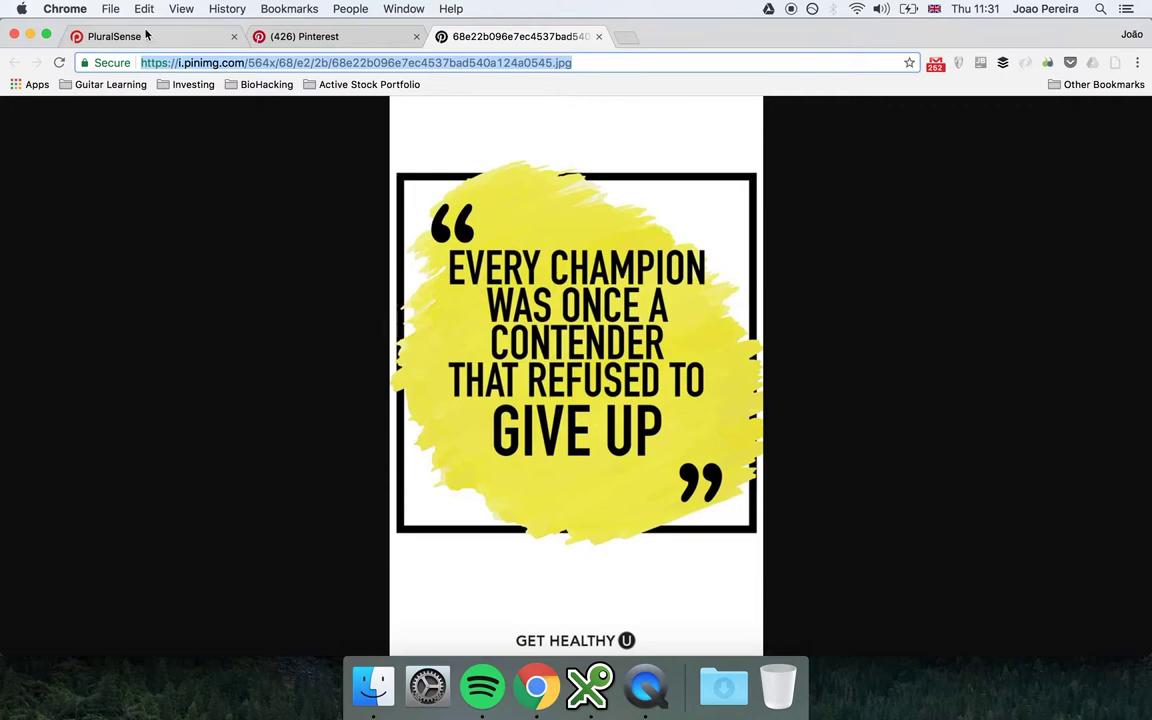
pyautogui.click(134, 35)
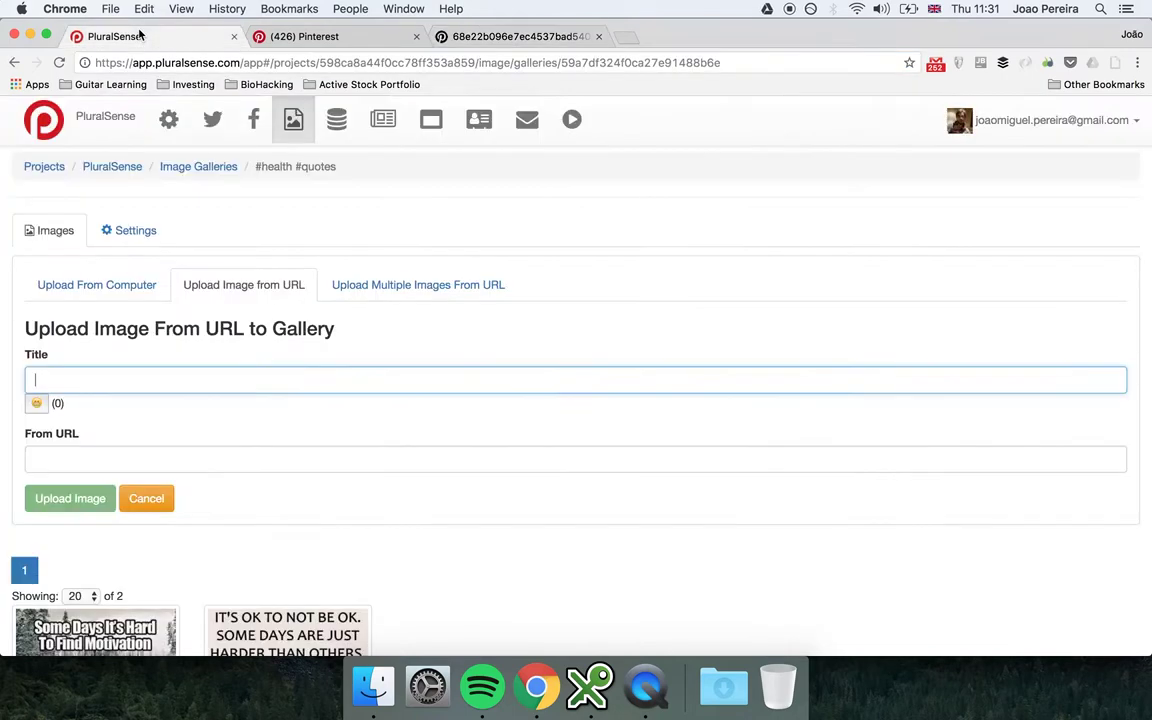
# Step: Paste the image address into From URL, title it 'Champion quote' and upload it
pyautogui.click(92, 452)
pyautogui.press('super+v')
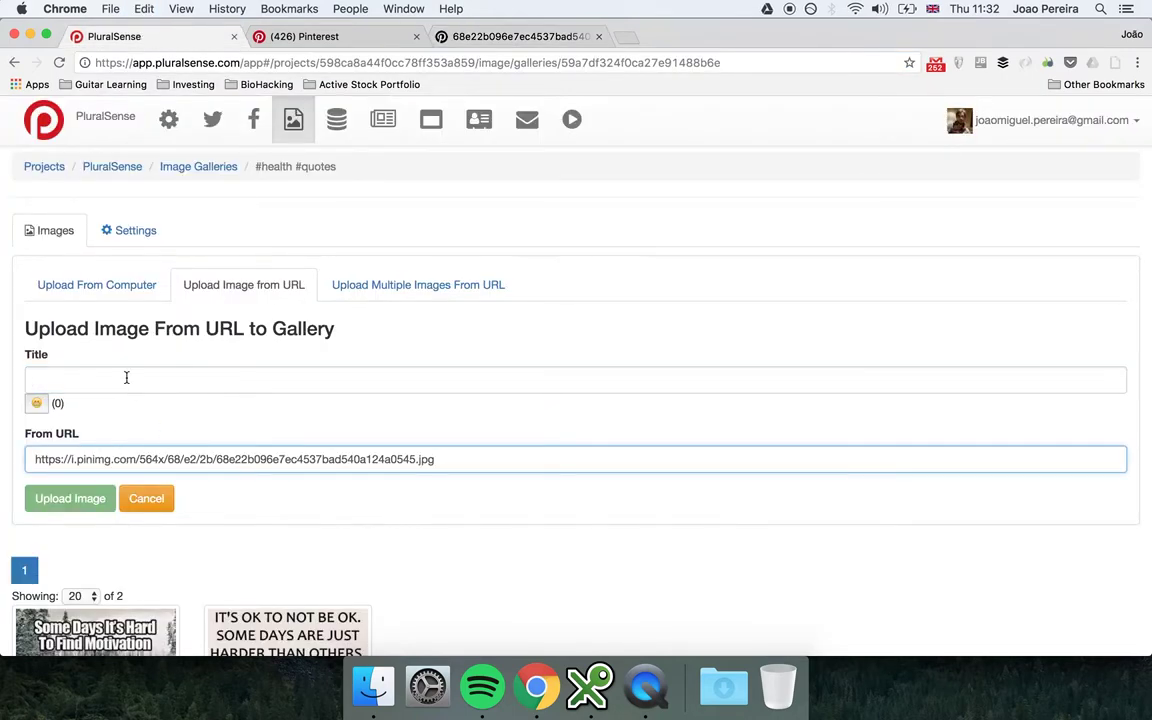
pyautogui.click(126, 378)
pyautogui.click(507, 36)
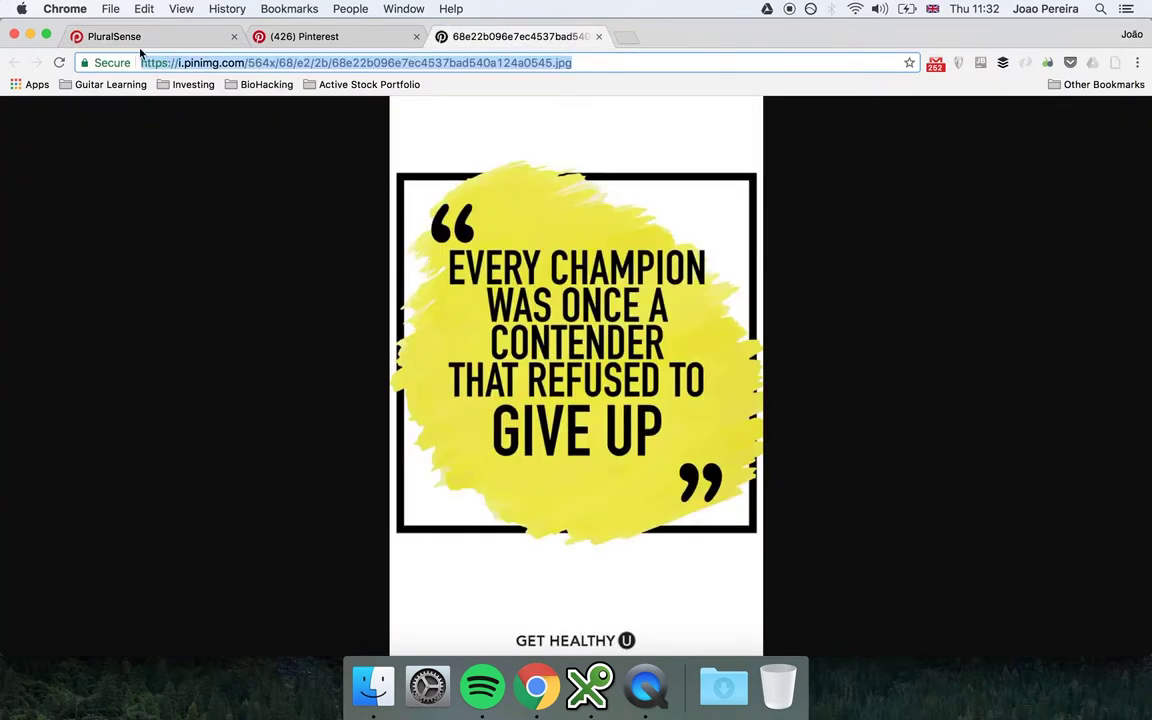
pyautogui.click(118, 36)
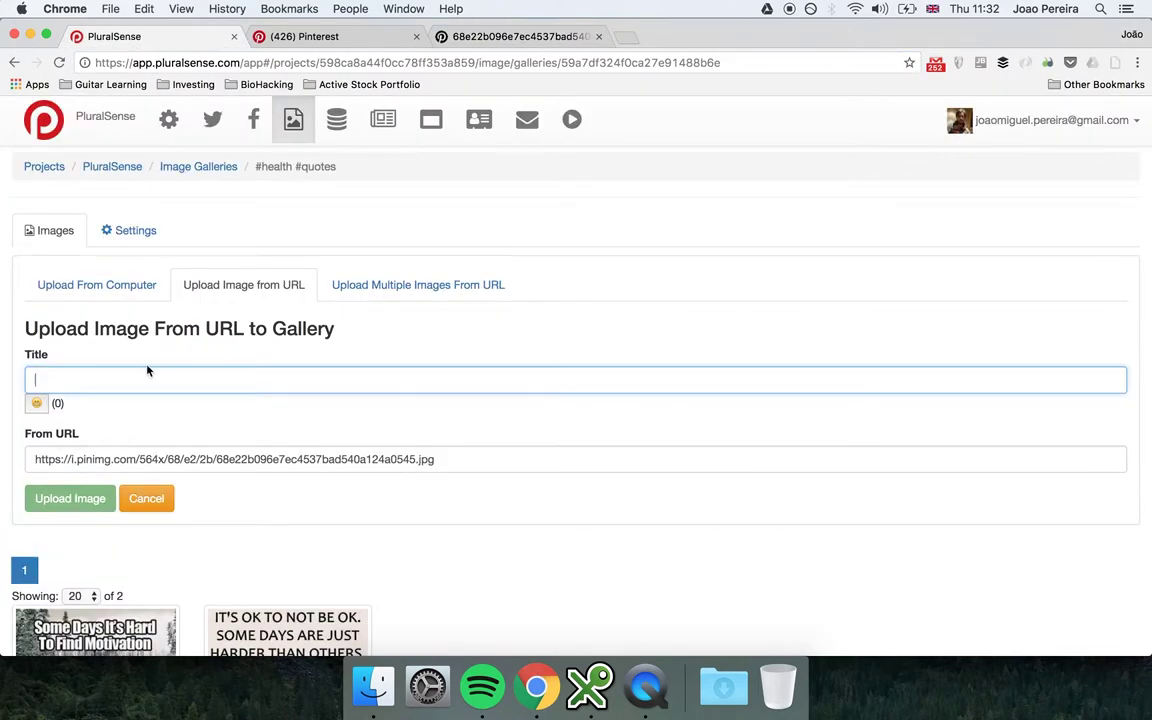
pyautogui.write('Champion')
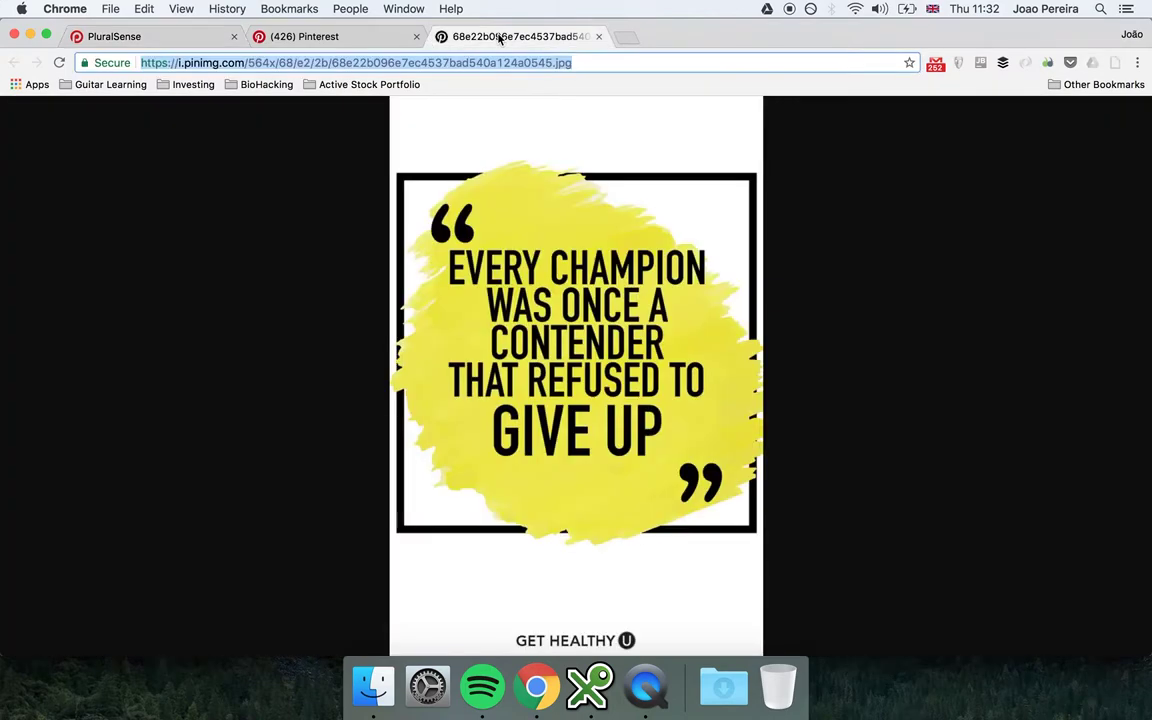
pyautogui.click(445, 36)
pyautogui.click(198, 40)
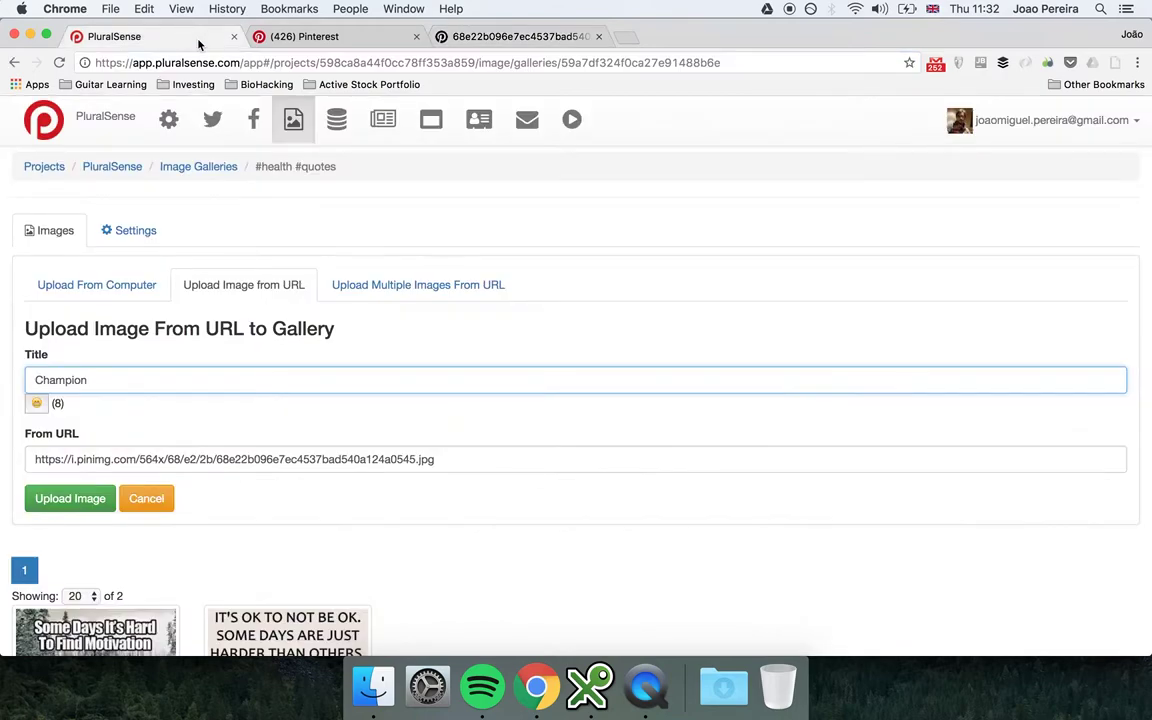
pyautogui.write('qwuote')
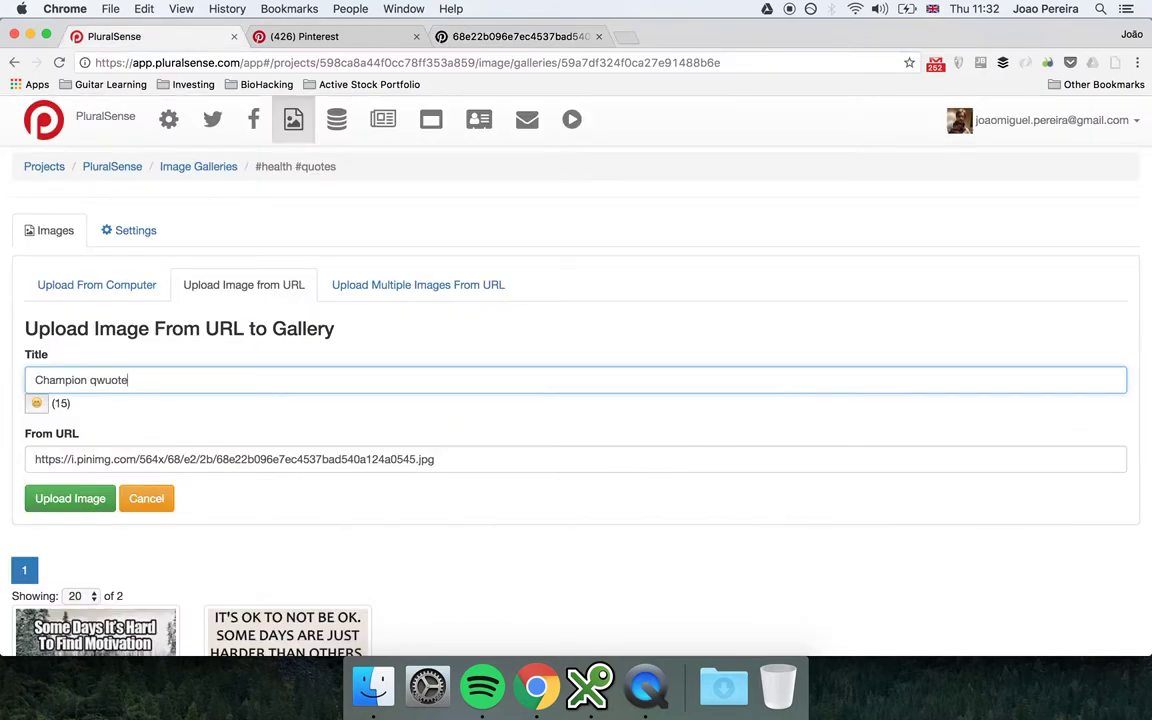
pyautogui.click(77, 502)
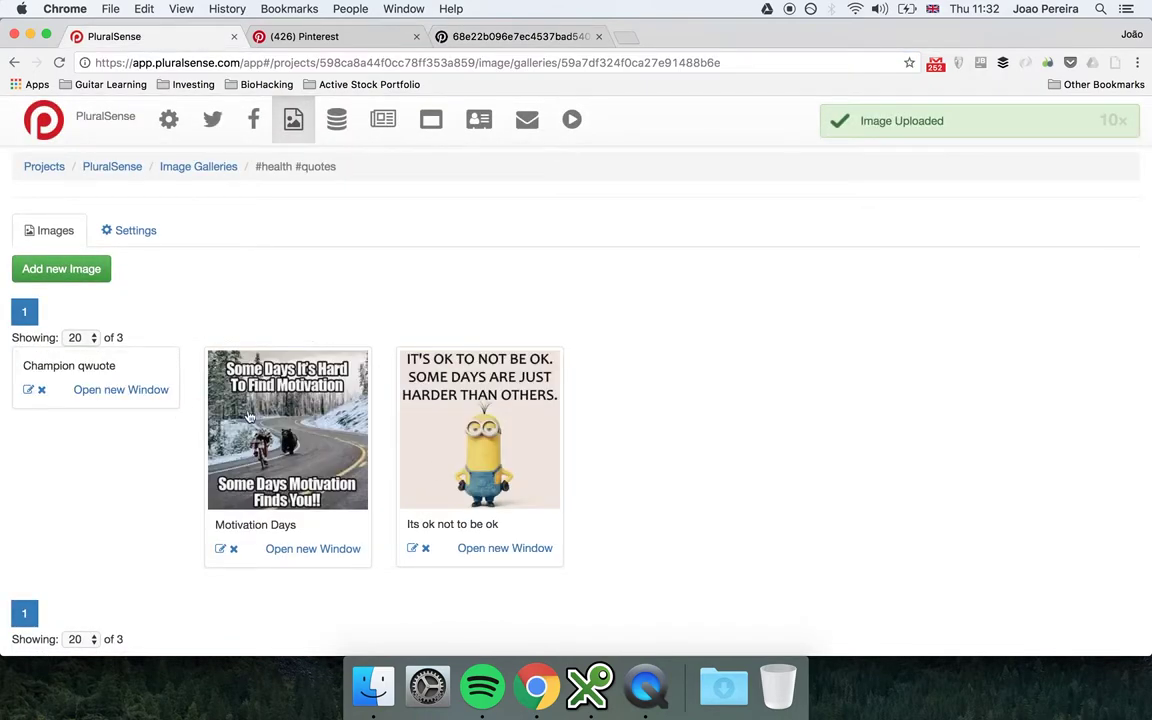
# Step: Correct the misspelled caption 'qwuote' so the image is titled 'Champion quote'
pyautogui.scroll(-3, 80, 555)
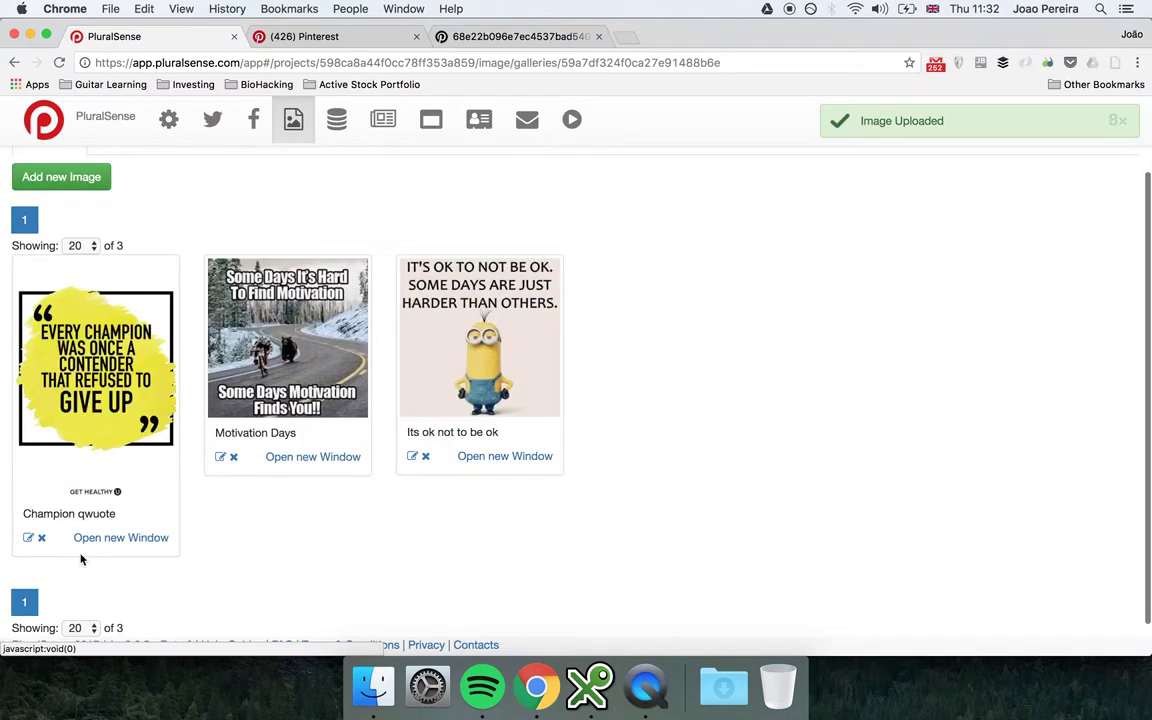
pyautogui.click(29, 534)
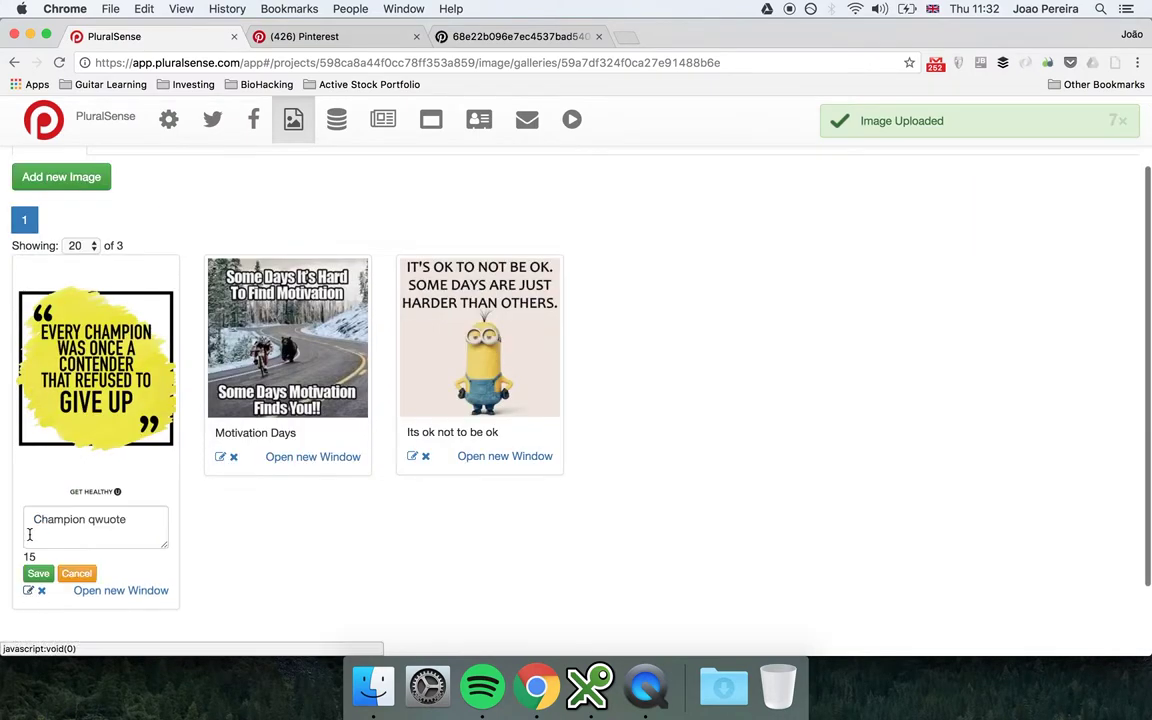
pyautogui.click(106, 519)
pyautogui.press('BackSpace')
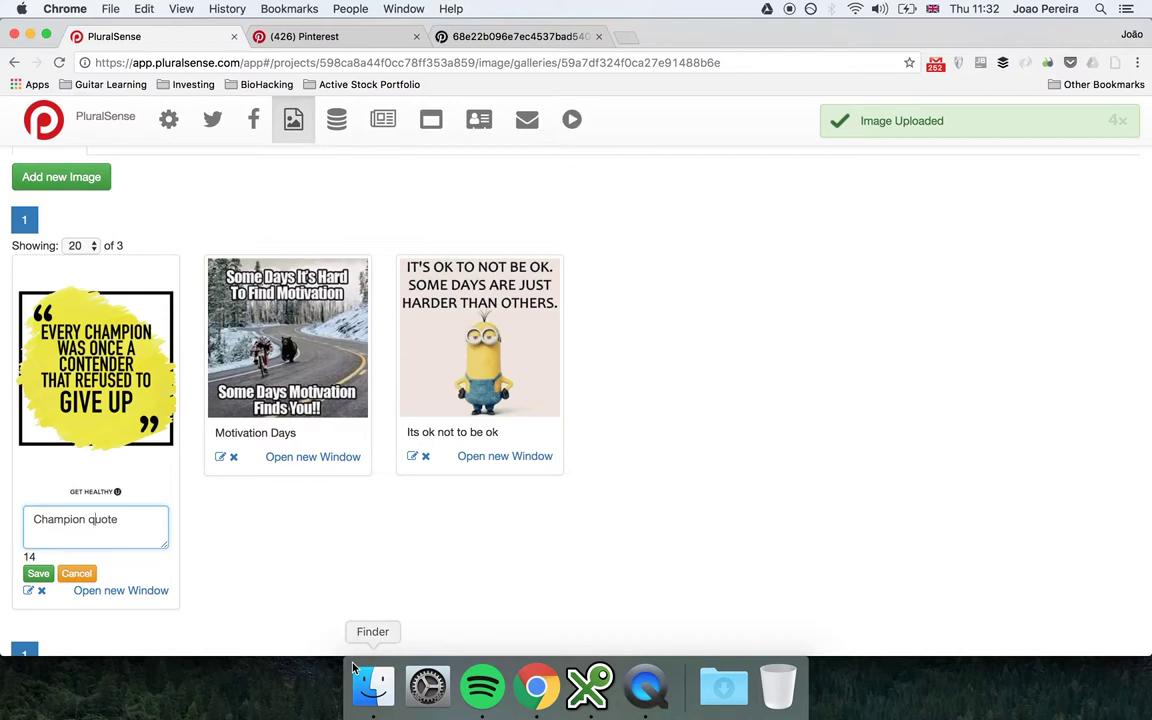
pyautogui.press('Return')
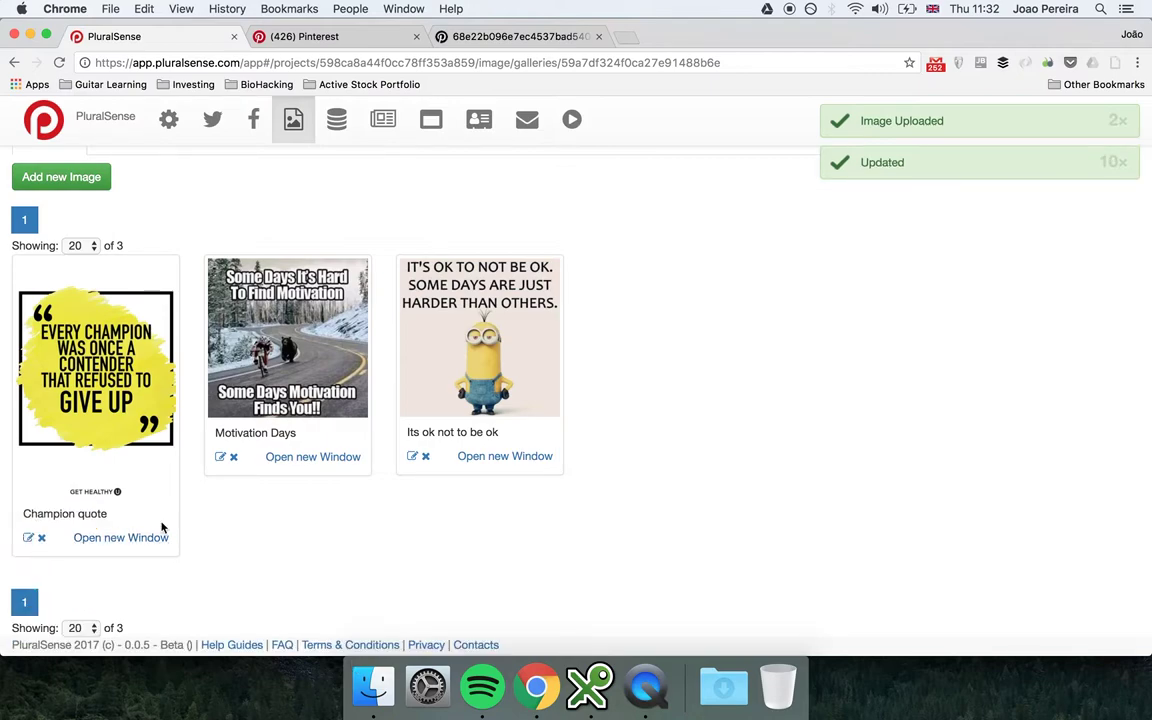
# Step: Bring up the Upload Multiple Images From URL form and focus its Add url field
pyautogui.scroll(-1, 162, 527)
pyautogui.scroll(3, 160, 500)
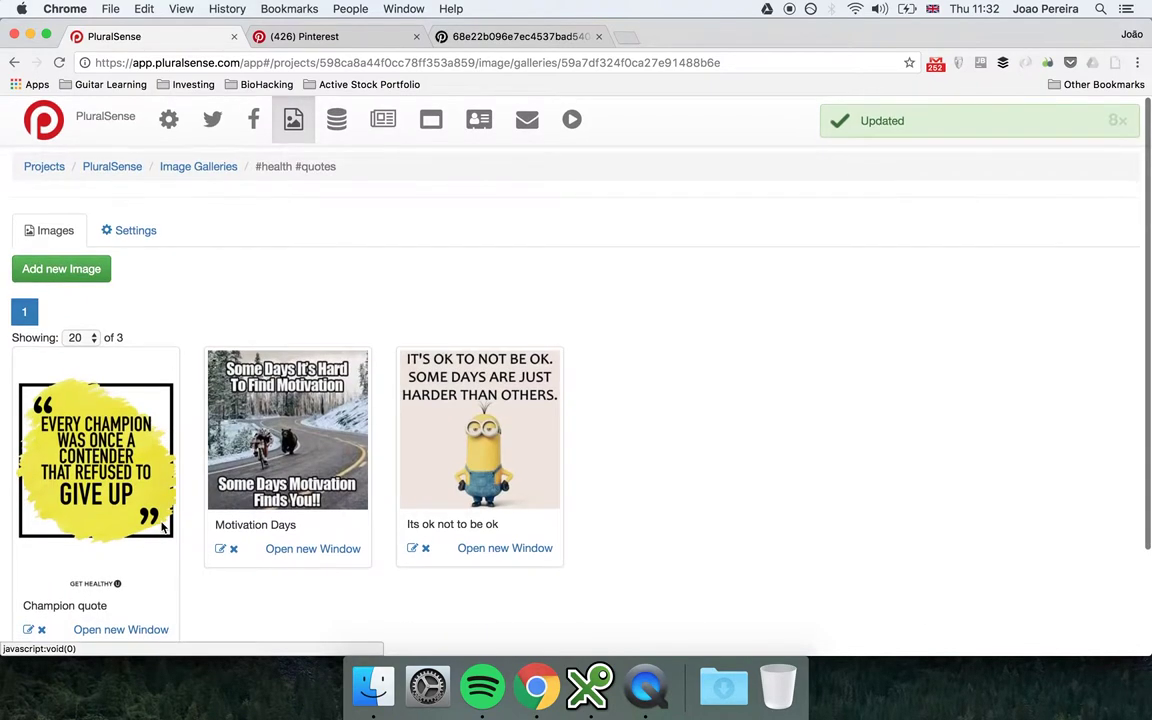
pyautogui.click(72, 268)
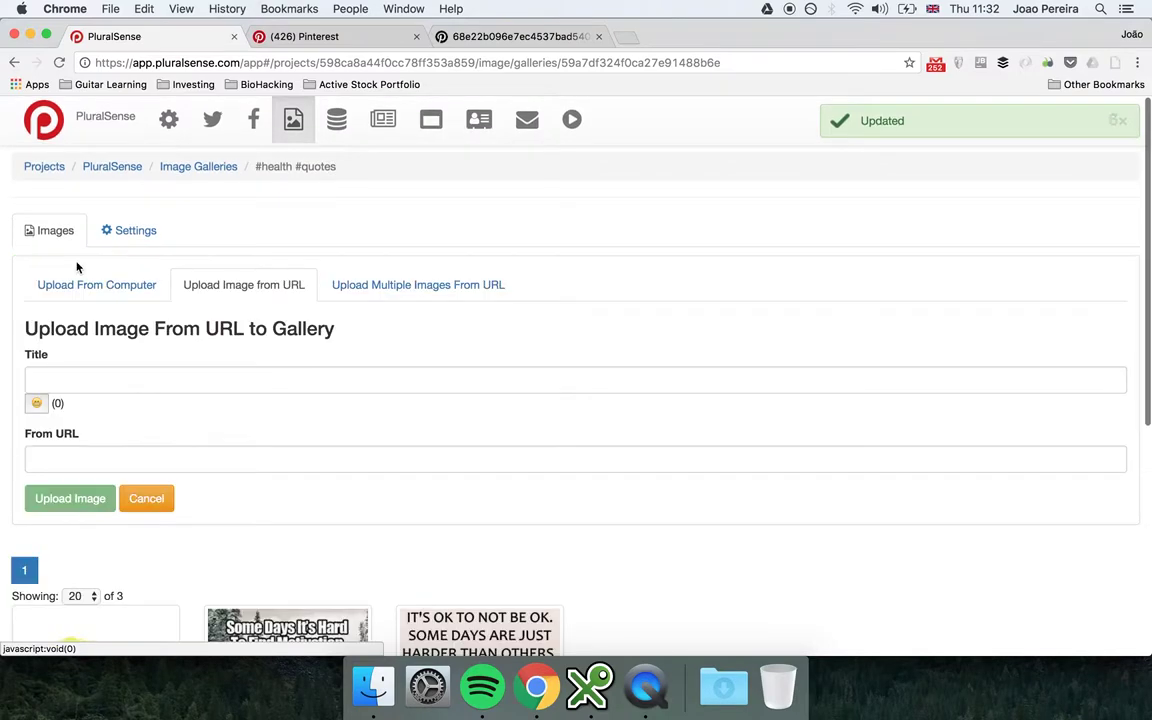
pyautogui.click(413, 288)
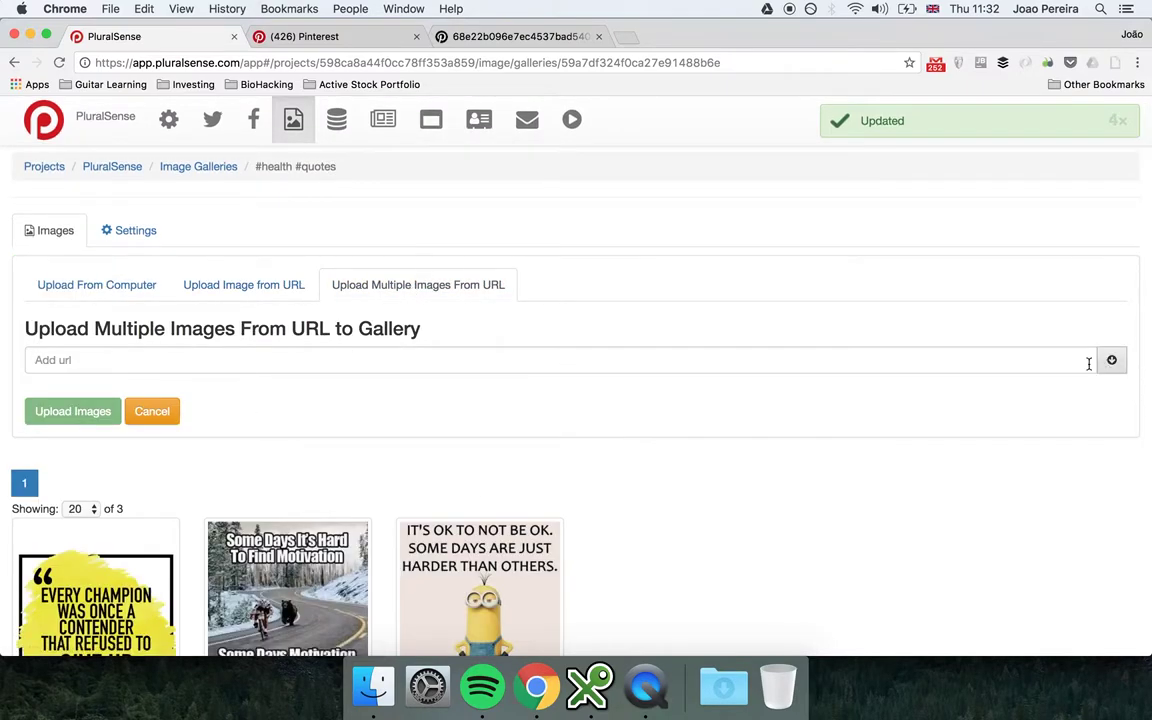
pyautogui.click(527, 365)
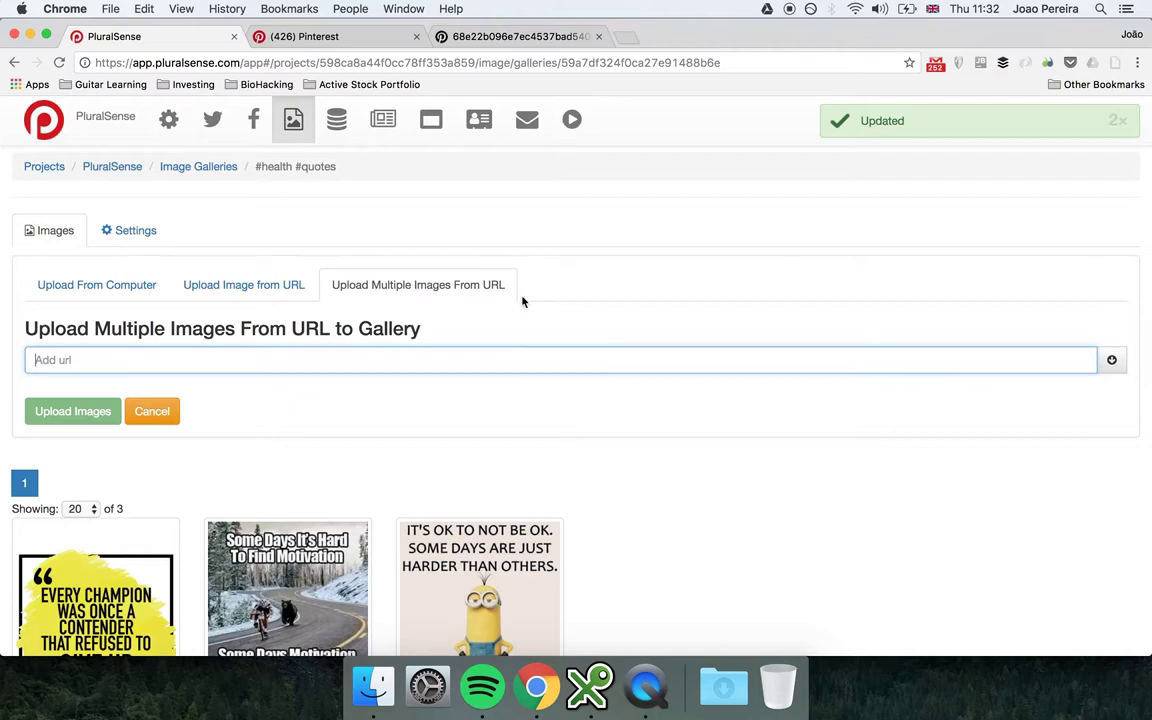
pyautogui.click(481, 40)
# Step: Close the standalone image tab and copy the Pinterest health-quotes board's address
pyautogui.click(598, 37)
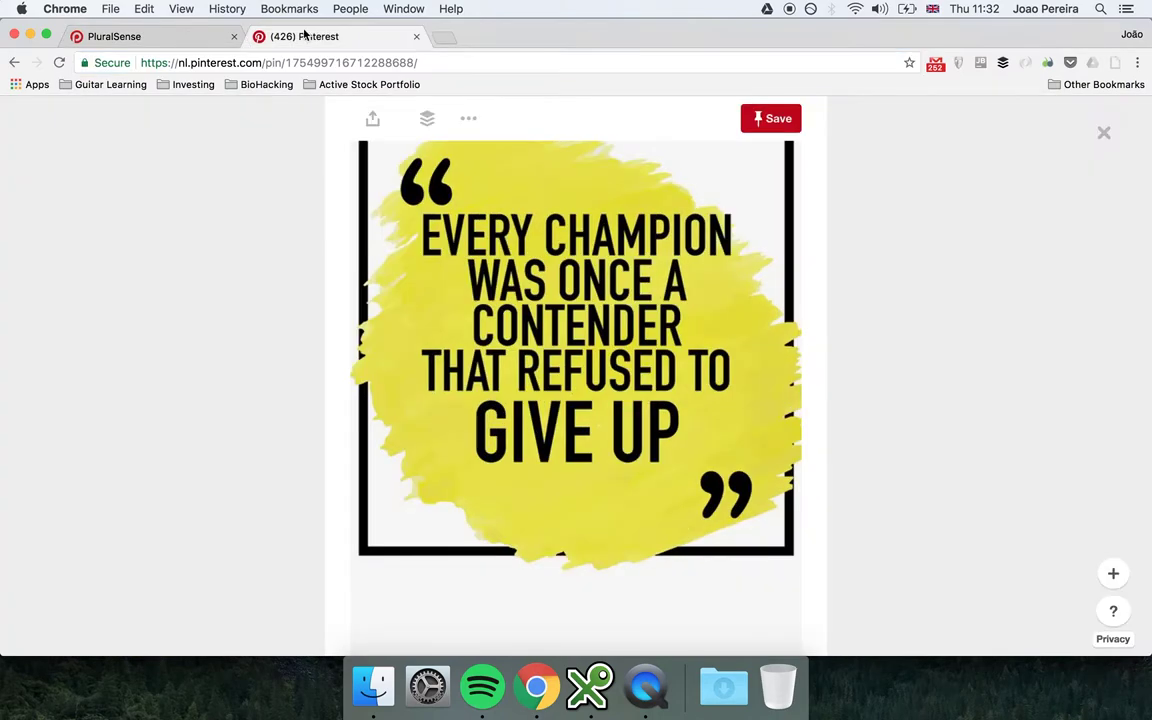
pyautogui.click(14, 62)
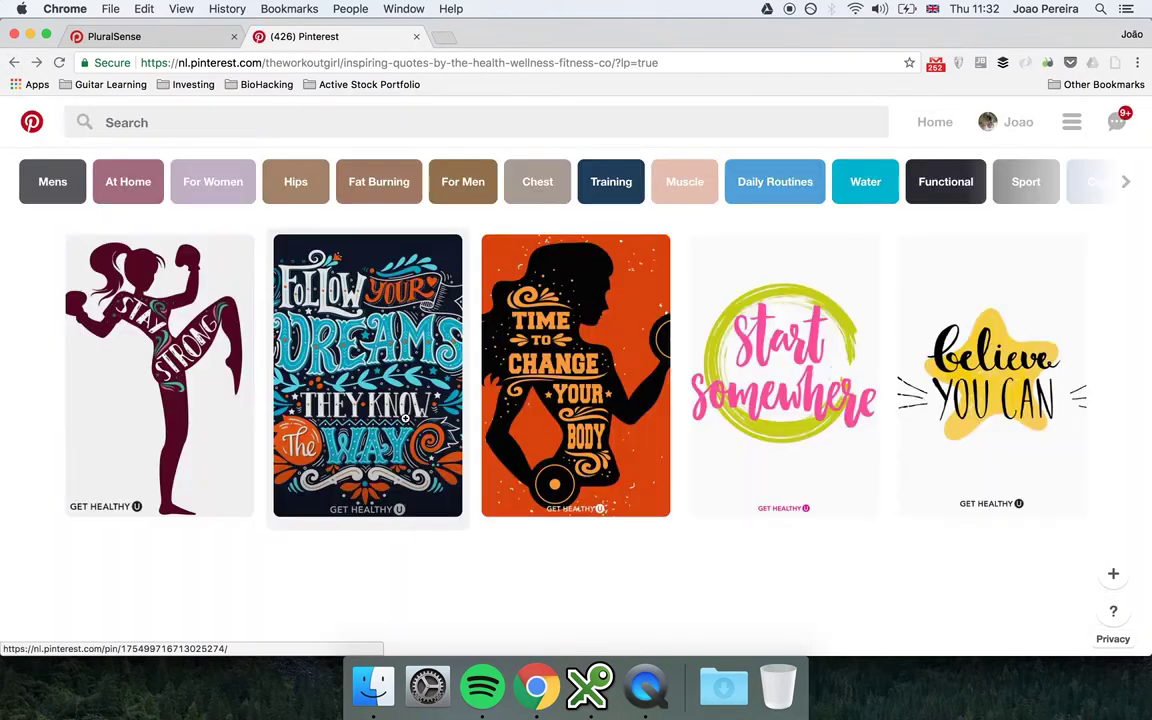
pyautogui.scroll(-10, 411, 505)
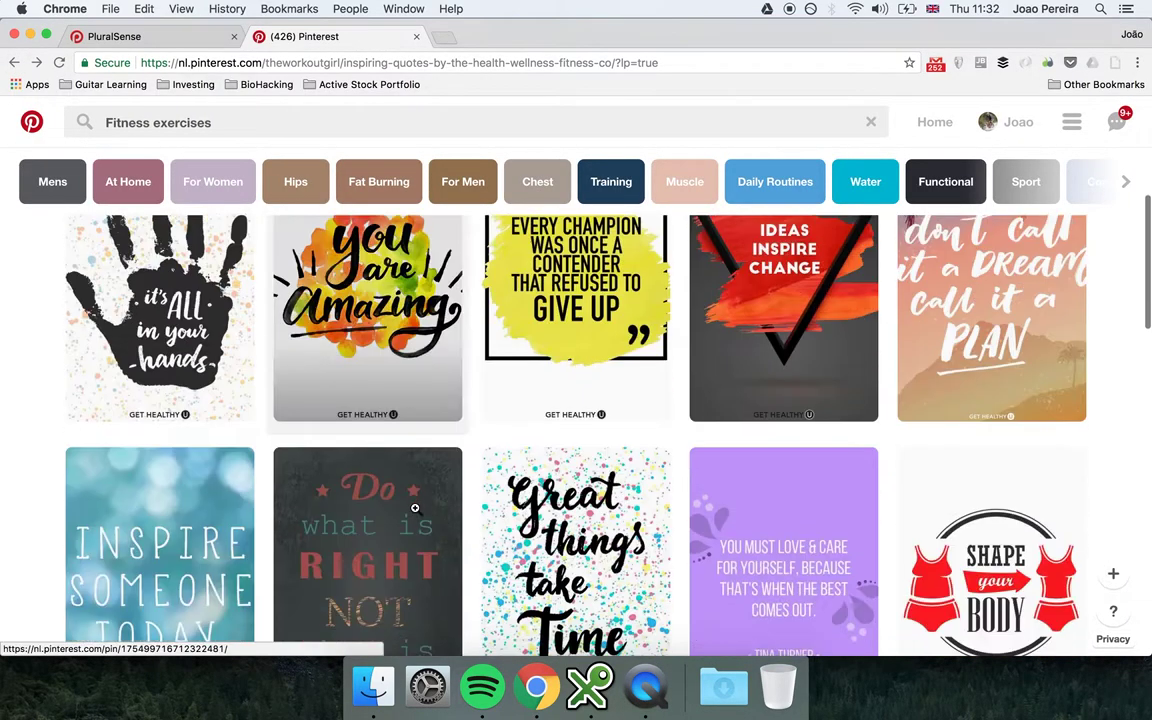
pyautogui.scroll(-4, 416, 490)
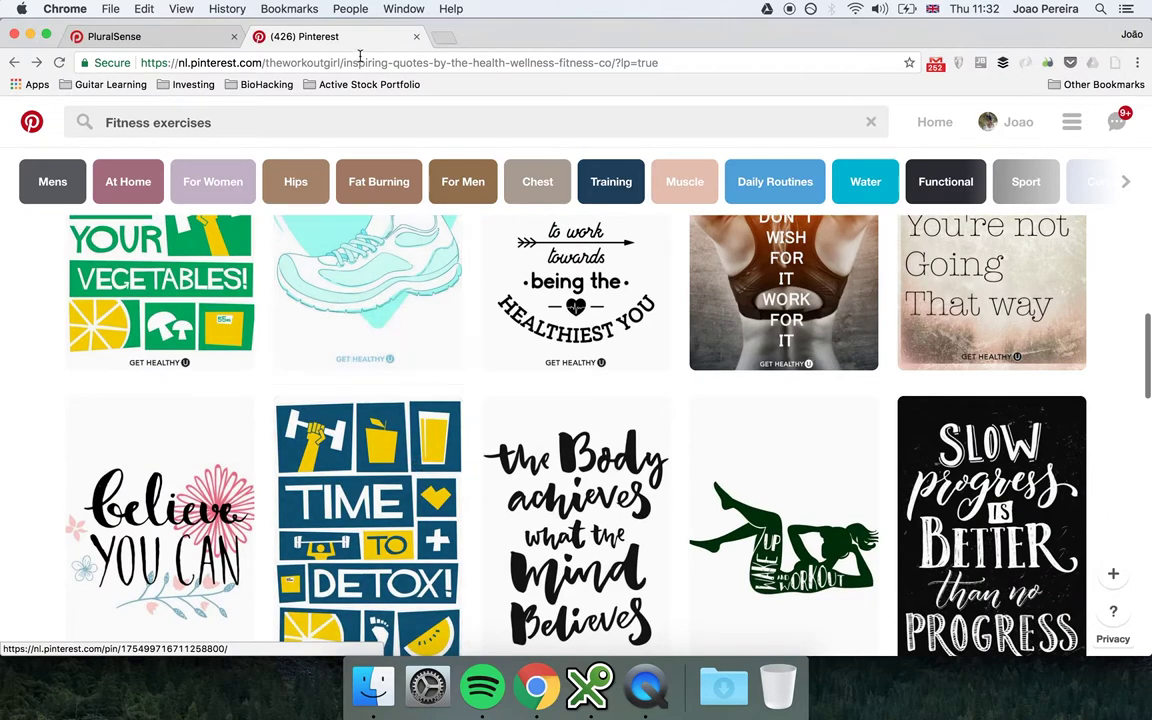
pyautogui.click(359, 64)
pyautogui.press('super+c')
pyautogui.click(150, 40)
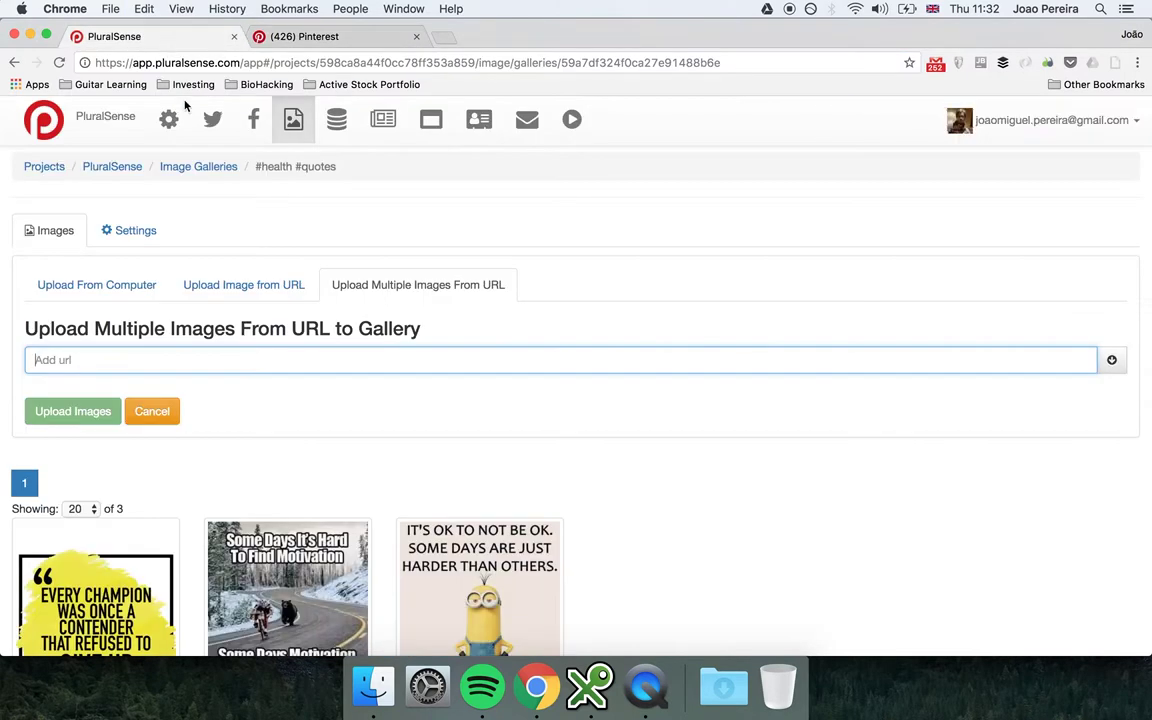
pyautogui.click(304, 40)
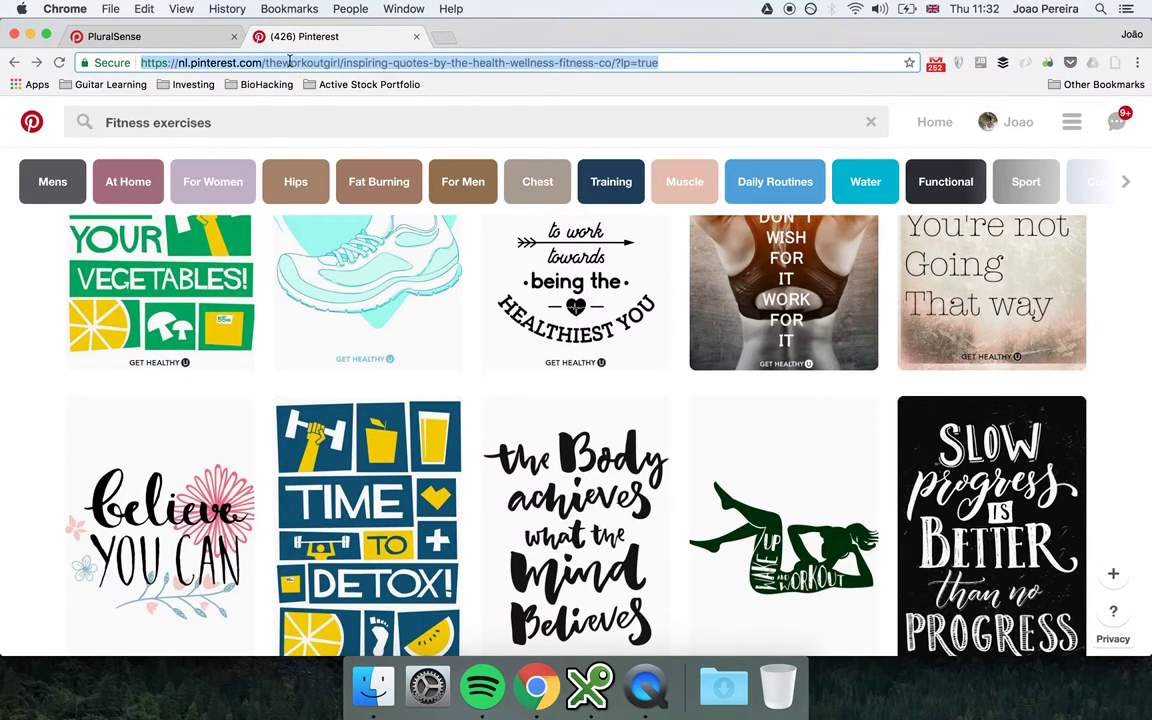
pyautogui.click(196, 38)
# Step: Paste the Pinterest board address into the multiple-URL field and fetch its images
pyautogui.press('super+v')
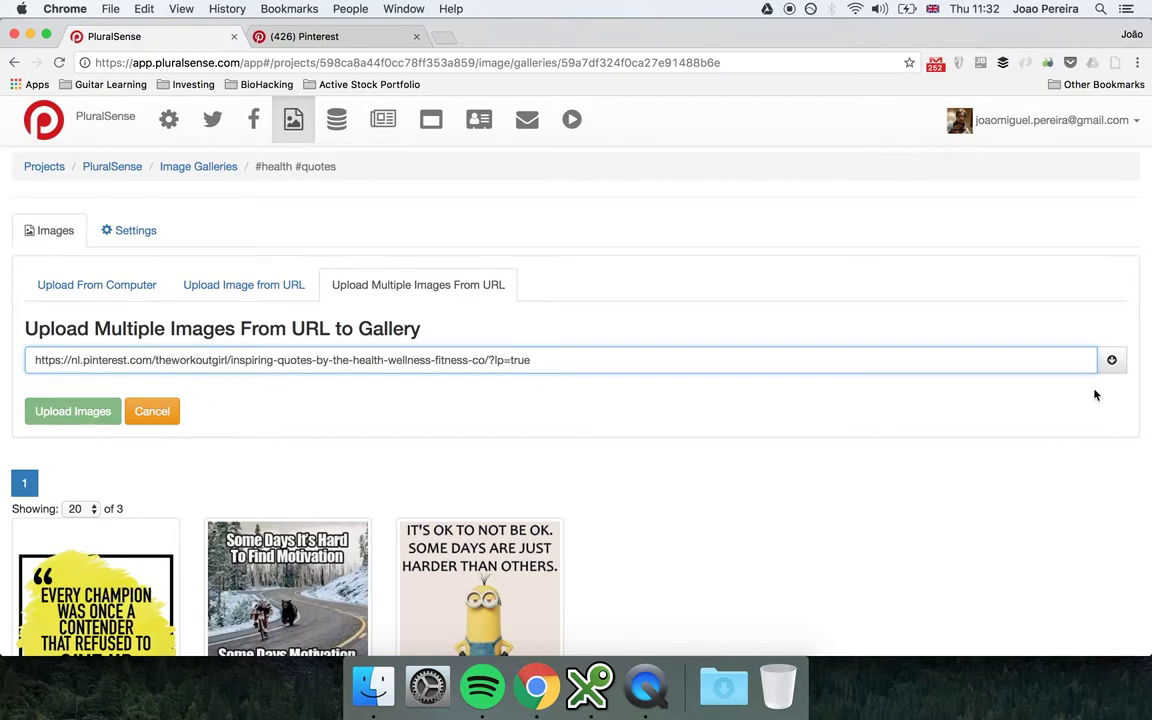
pyautogui.click(1112, 360)
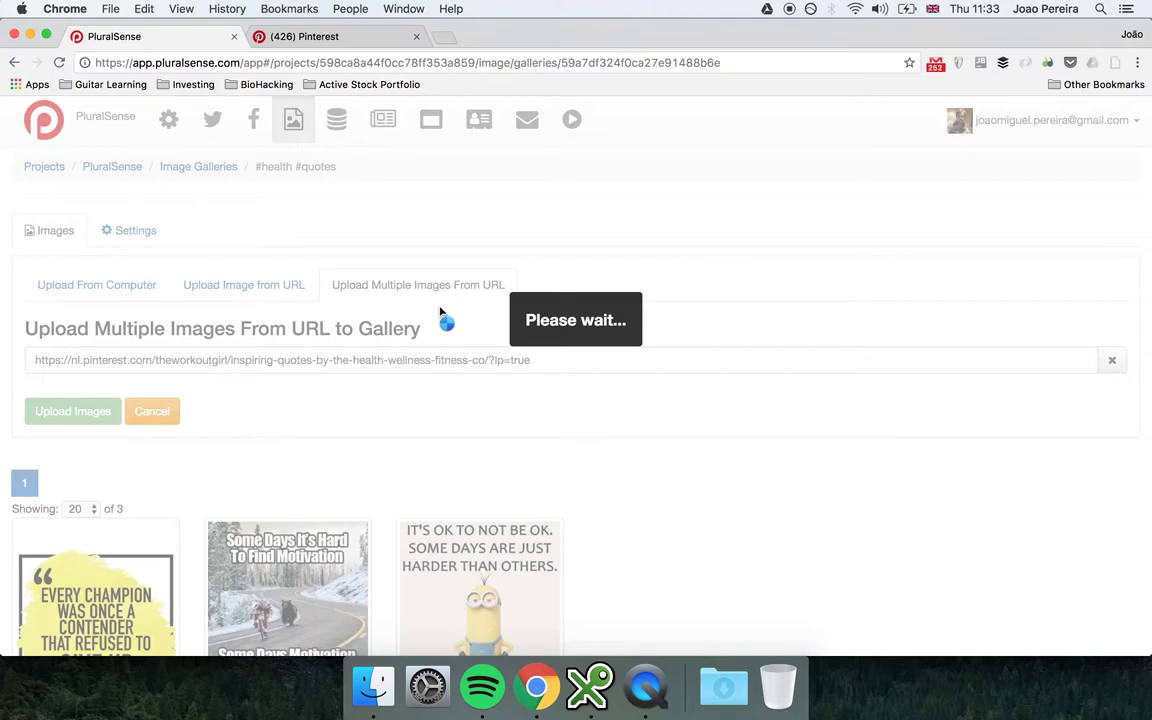
pyautogui.scroll(-3, 440, 313)
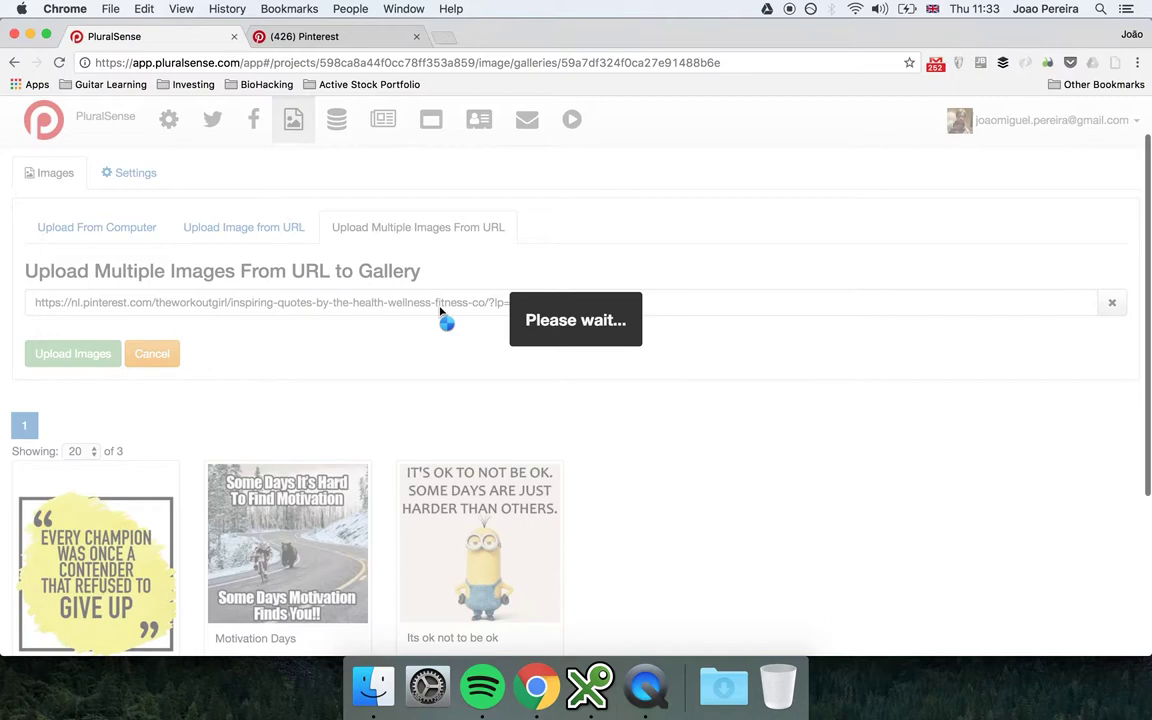
pyautogui.scroll(-5, 440, 313)
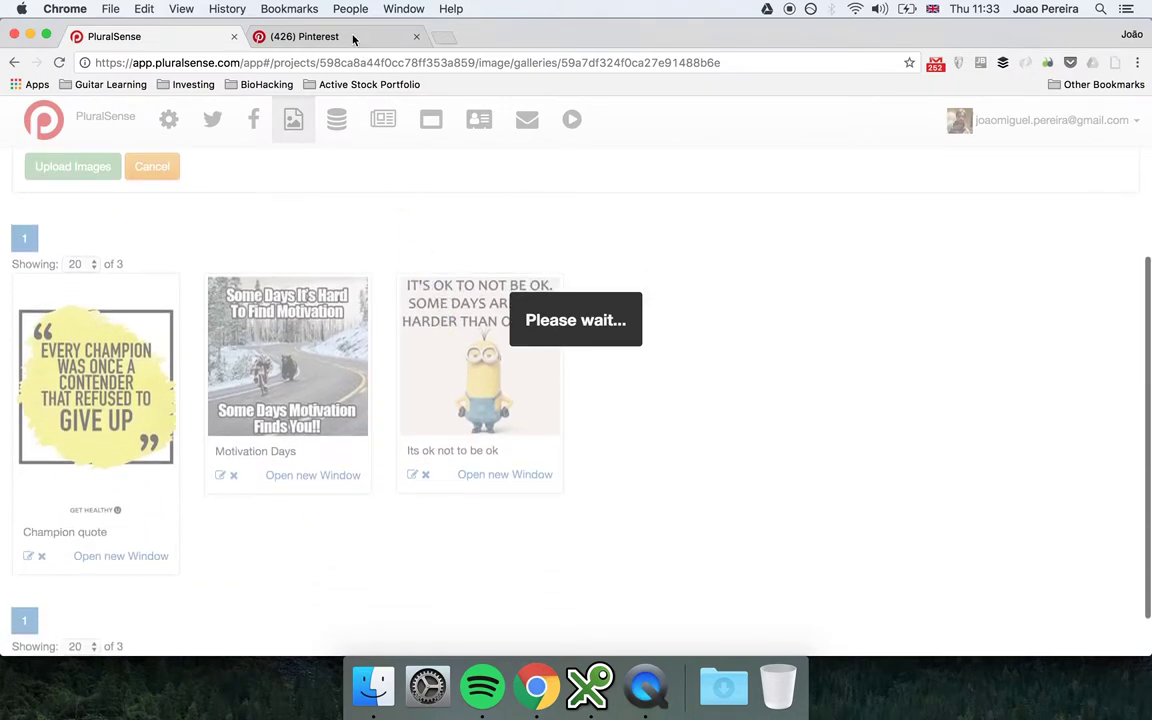
pyautogui.click(300, 37)
pyautogui.click(140, 38)
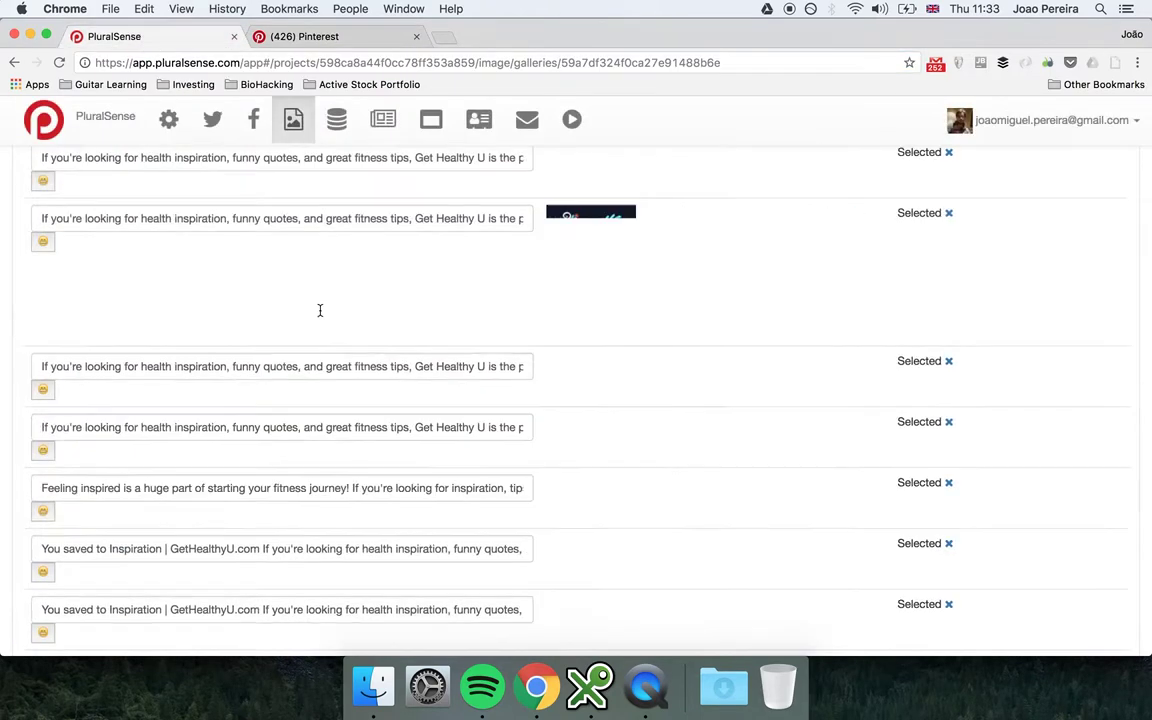
# Step: Replace the first scraped image's caption with 'Stay Strong'
pyautogui.scroll(3, 320, 314)
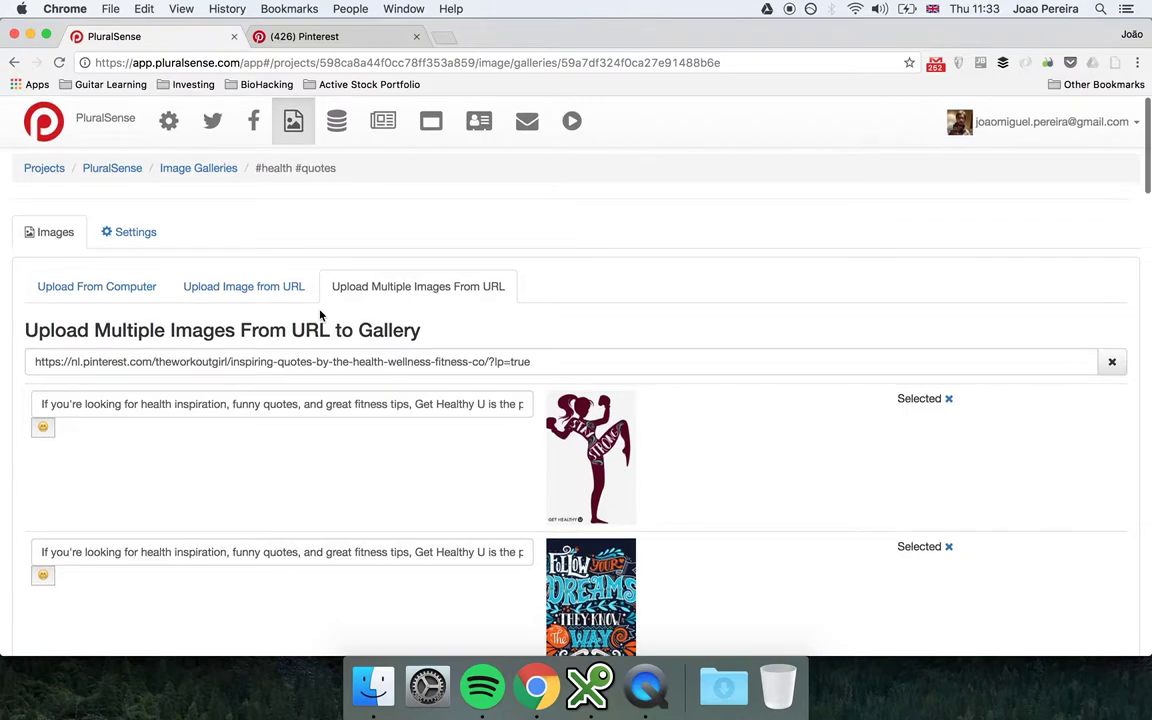
pyautogui.scroll(-10, 320, 314)
pyautogui.scroll(-20, 320, 315)
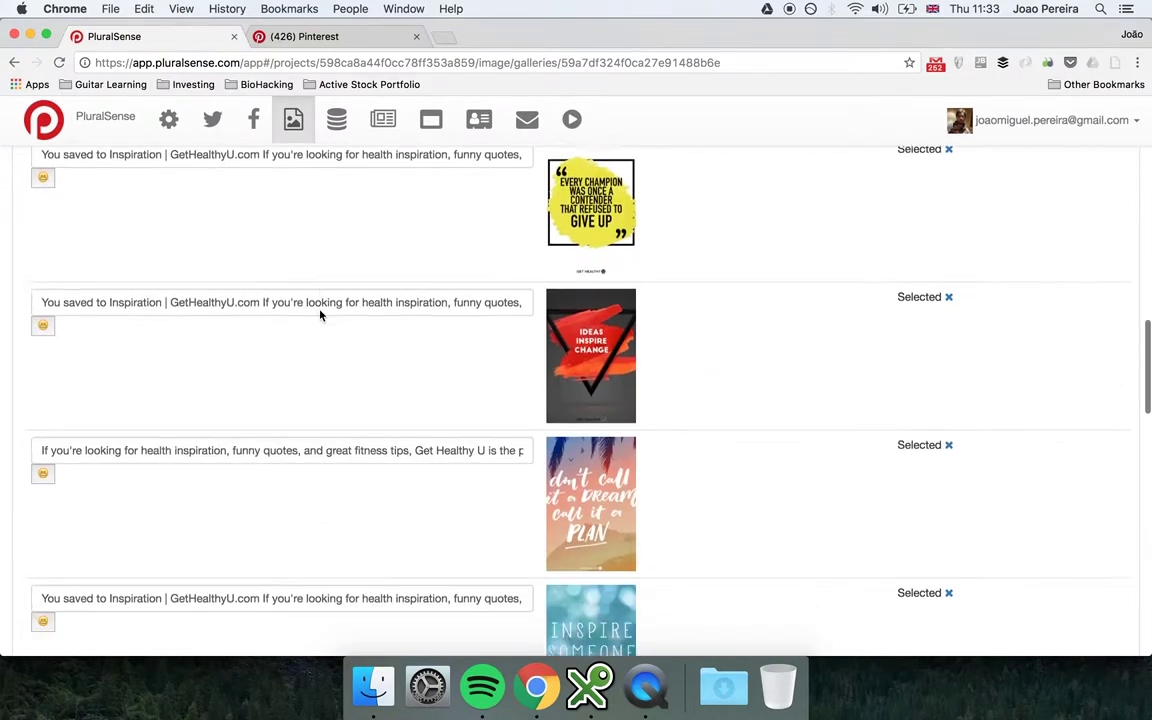
pyautogui.scroll(-5, 320, 315)
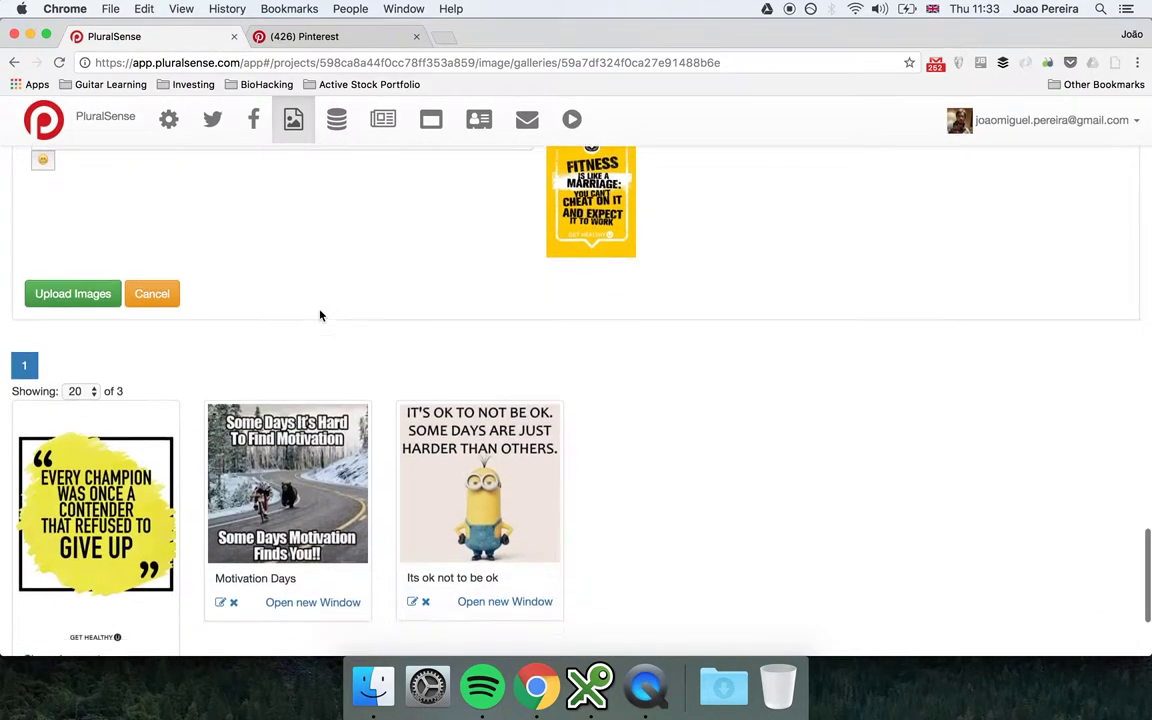
pyautogui.scroll(8, 320, 315)
pyautogui.scroll(3, 320, 325)
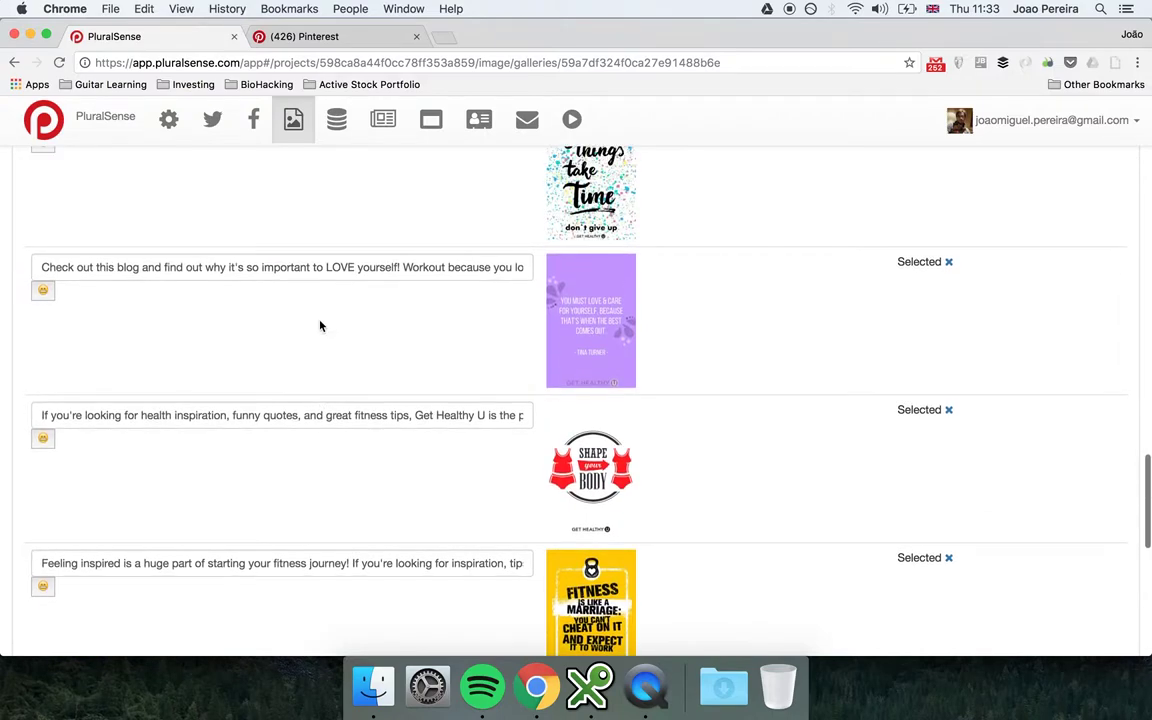
pyautogui.scroll(10, 320, 342)
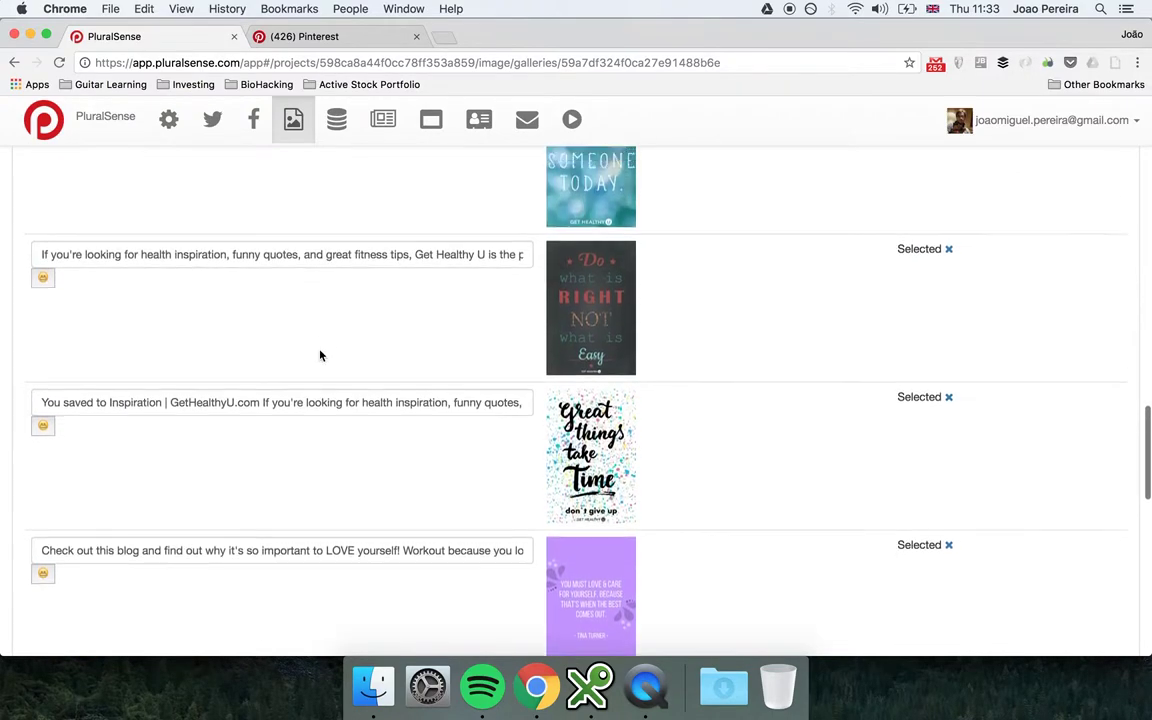
pyautogui.doubleClick(133, 308)
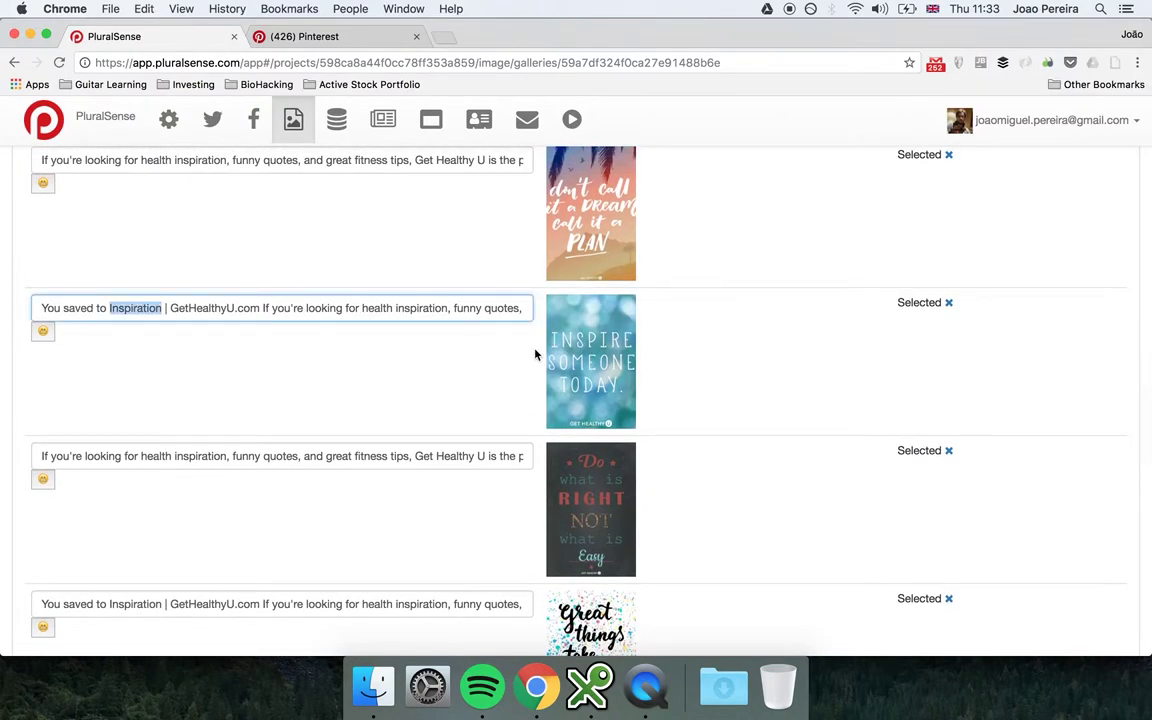
pyautogui.scroll(11, 545, 355)
pyautogui.scroll(20, 550, 358)
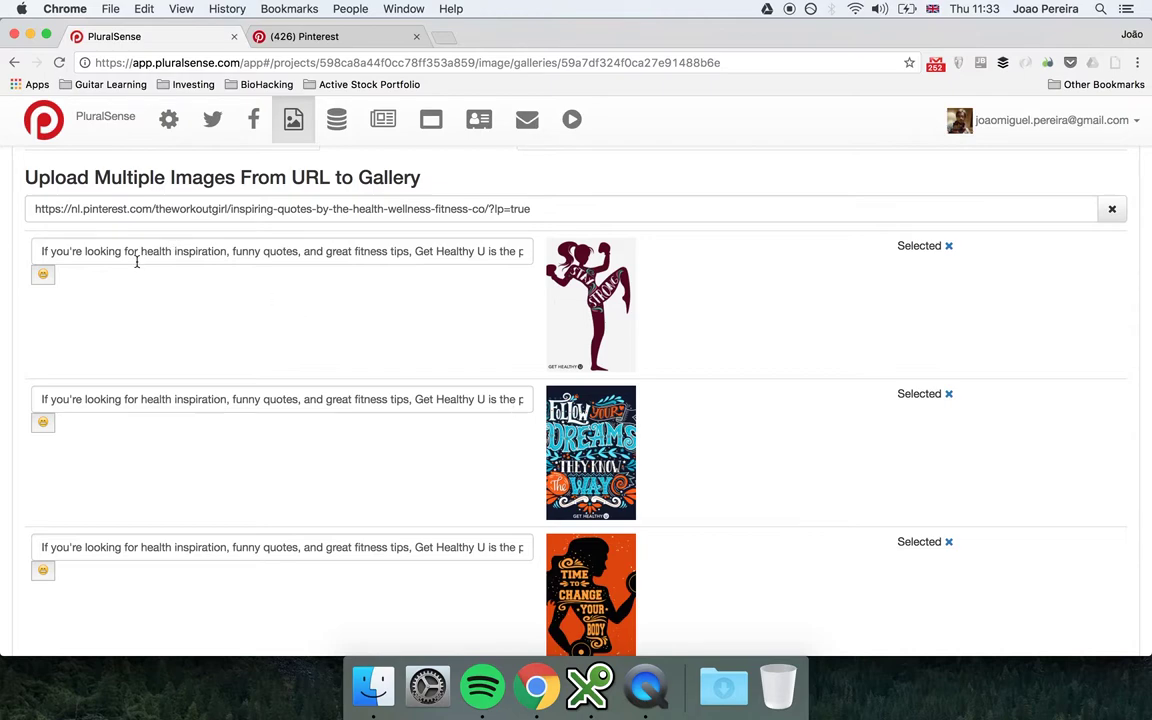
pyautogui.tripleClick(305, 259)
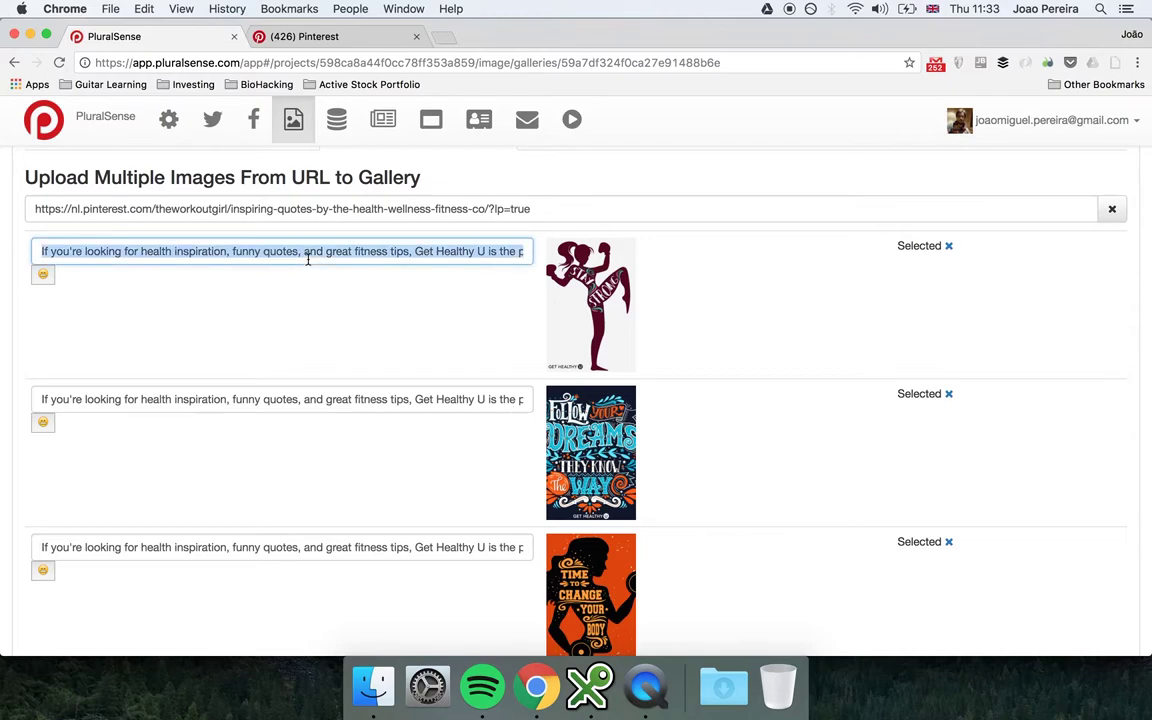
pyautogui.write('Stay Strong')
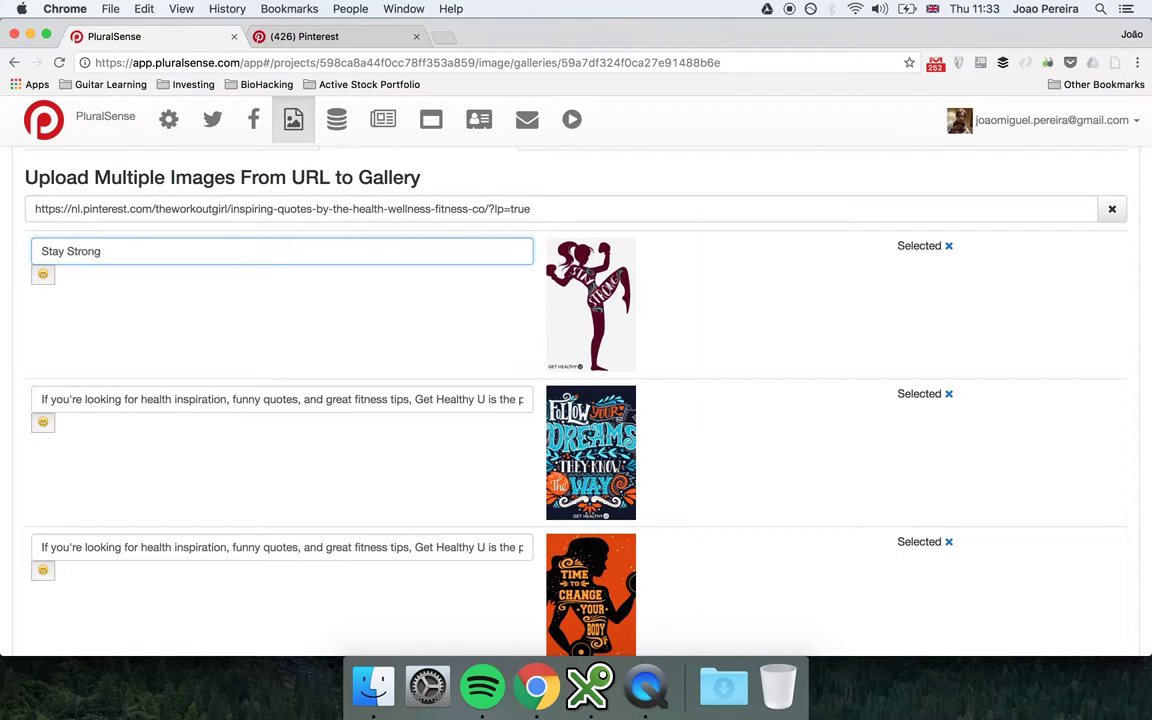
# Step: Retype the second image's caption as 'Follow your dreams'
pyautogui.click(300, 401)
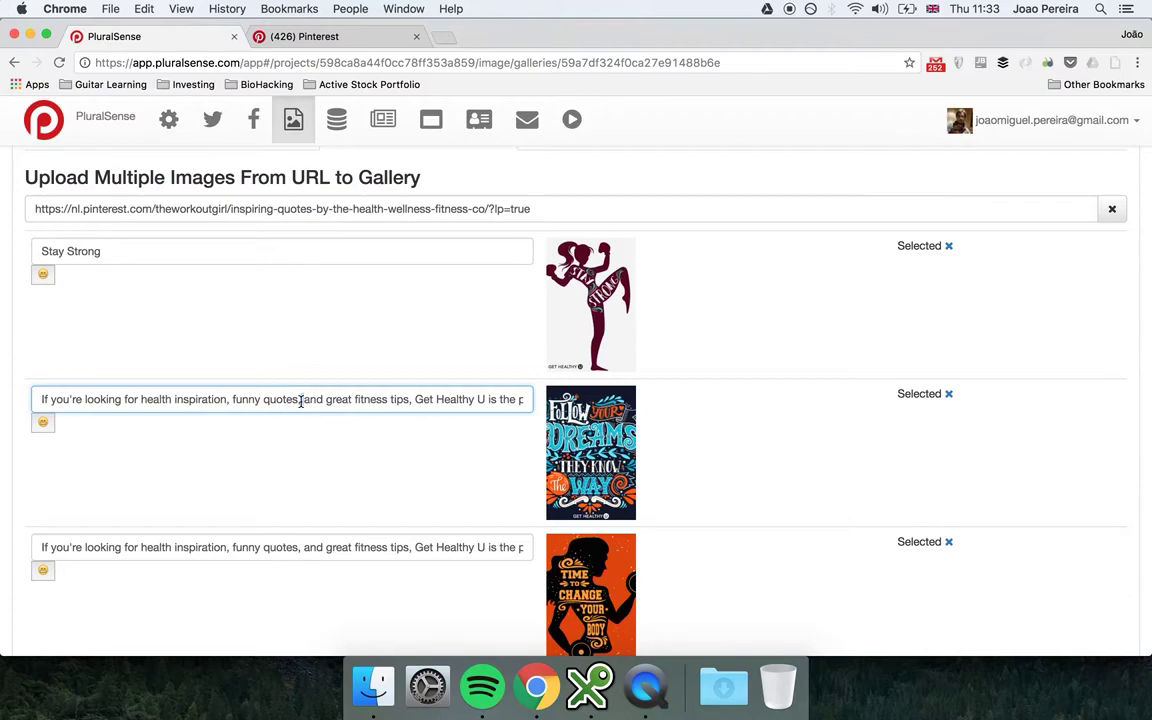
pyautogui.write('Fo')
pyautogui.press('super+shift+Left')
pyautogui.press('Left')
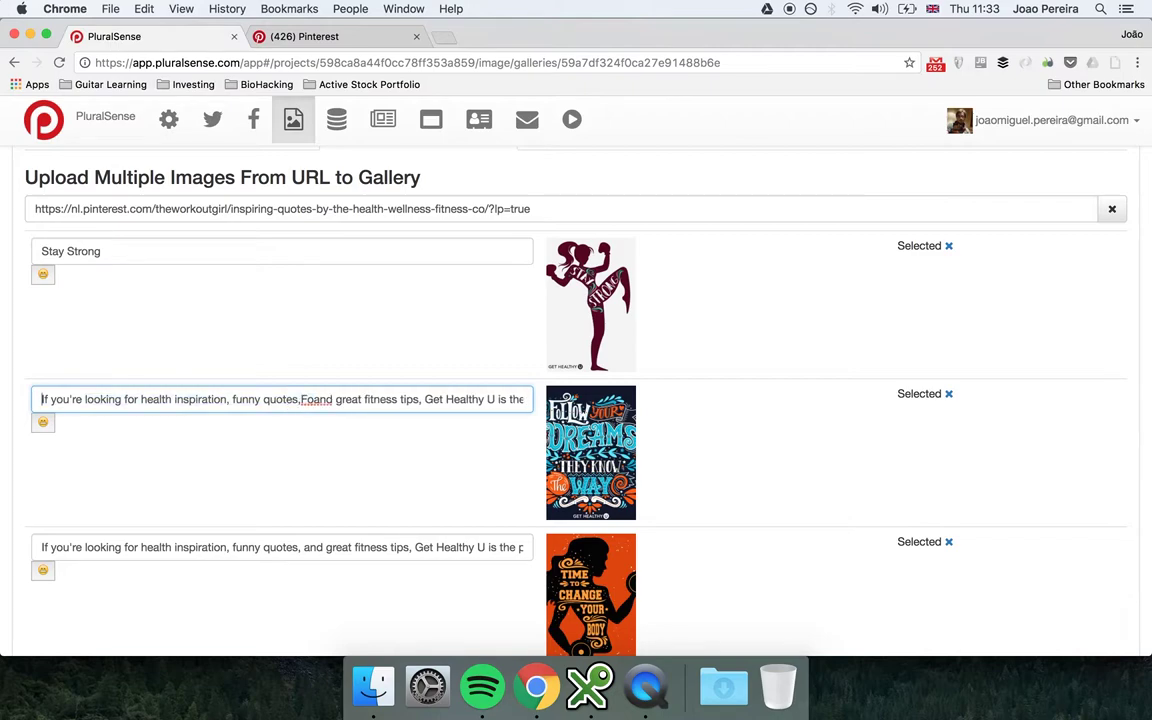
pyautogui.press('super+a')
pyautogui.write('Follow')
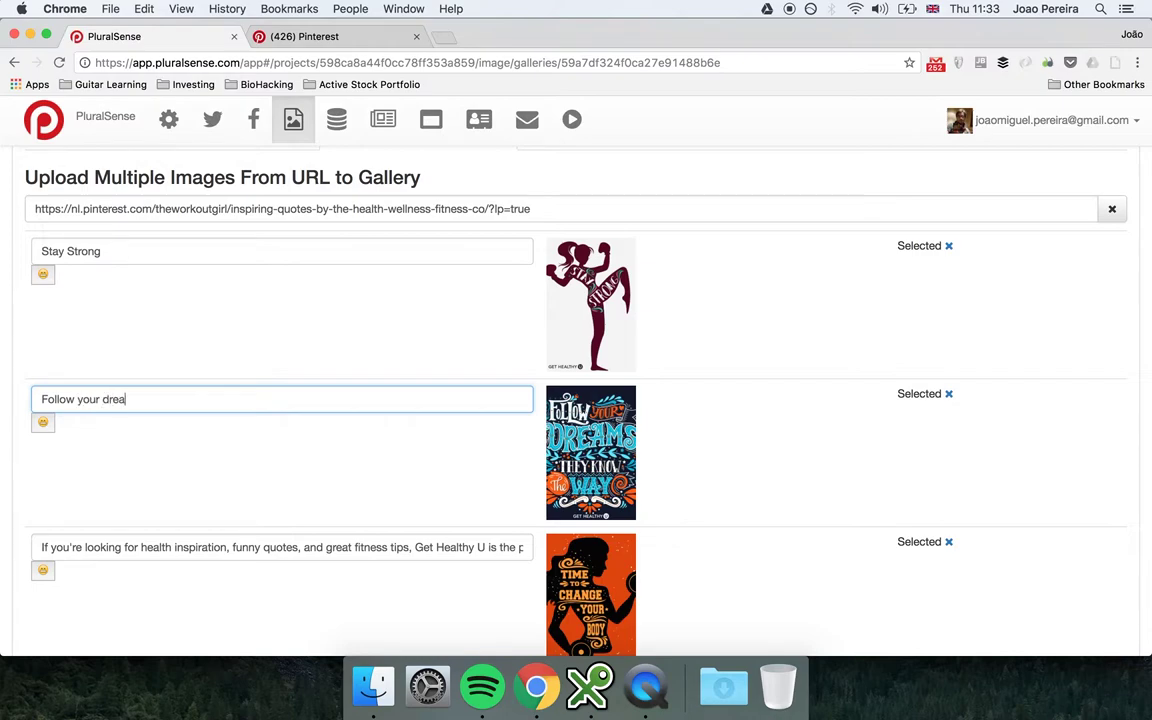
# Step: Remove two unwanted images from the Selected upload list
pyautogui.scroll(-15, 353, 420)
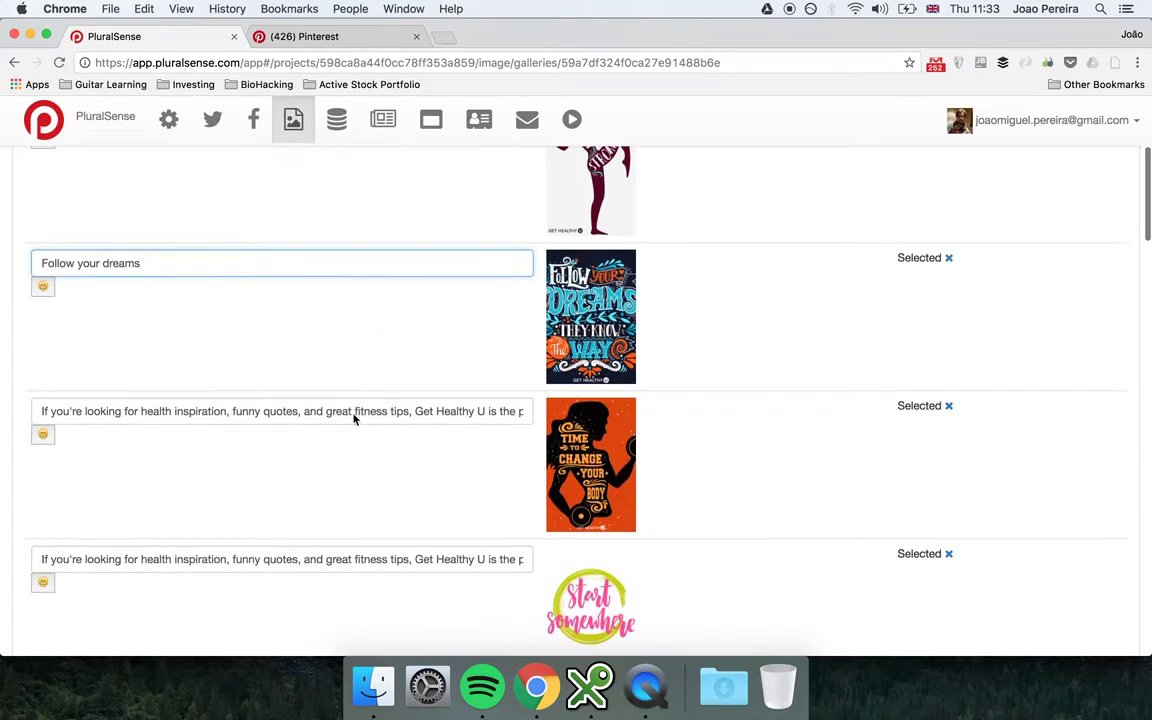
pyautogui.scroll(-15, 353, 420)
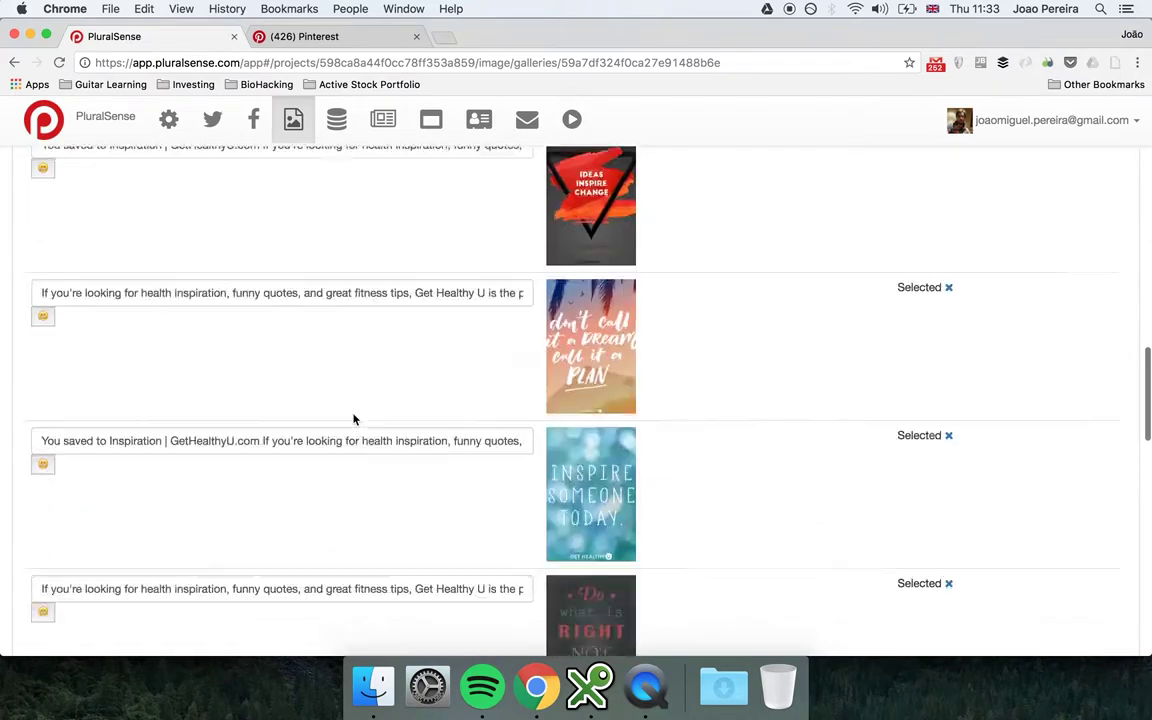
pyautogui.scroll(-2, 353, 420)
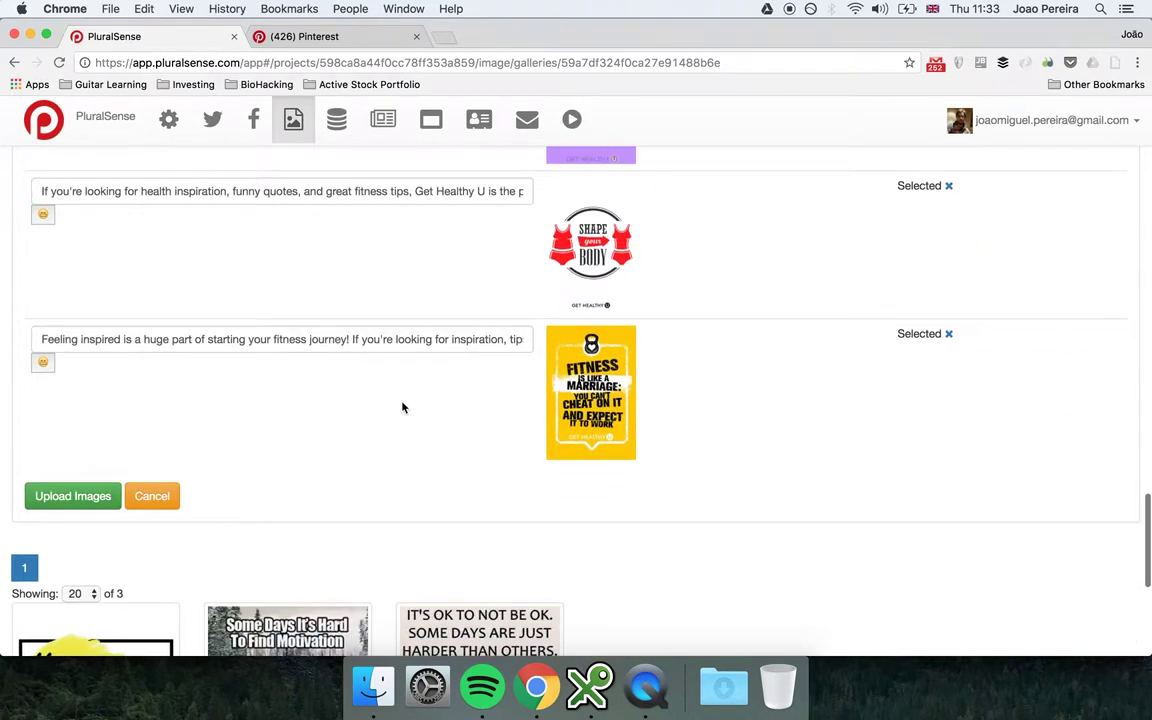
pyautogui.click(947, 186)
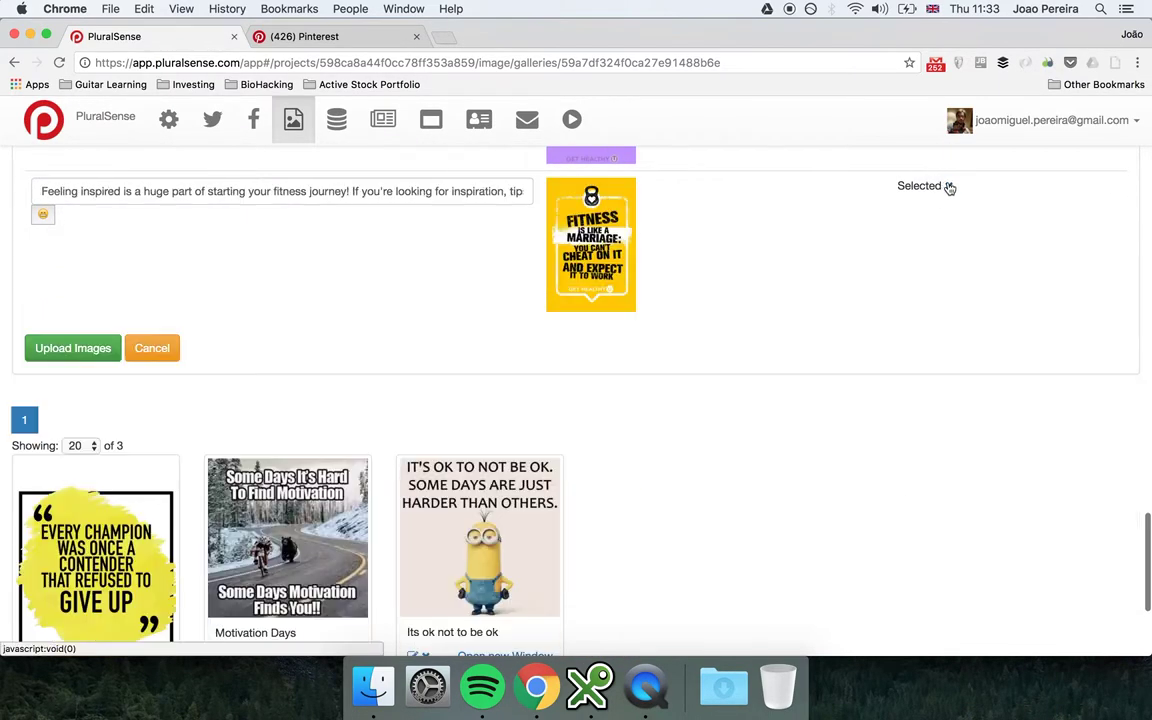
pyautogui.click(948, 186)
# Step: Upload the remaining images to #health #quotes and return to Image Galleries
pyautogui.scroll(10, 928, 206)
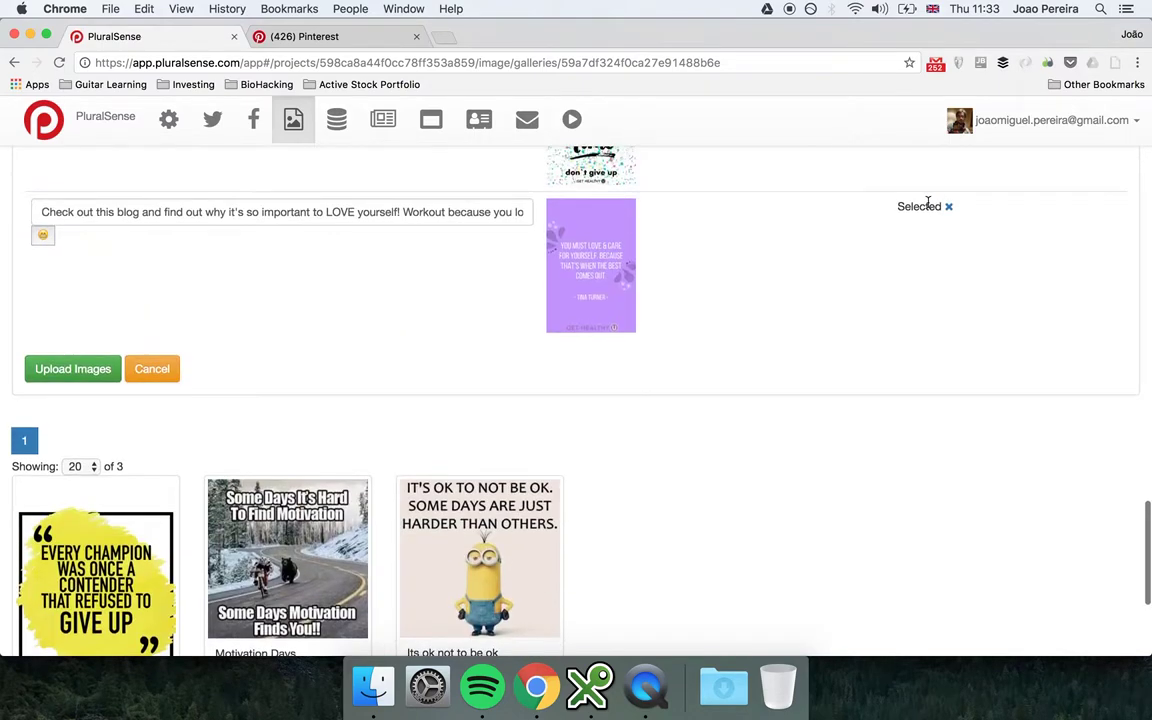
pyautogui.scroll(-10, 518, 368)
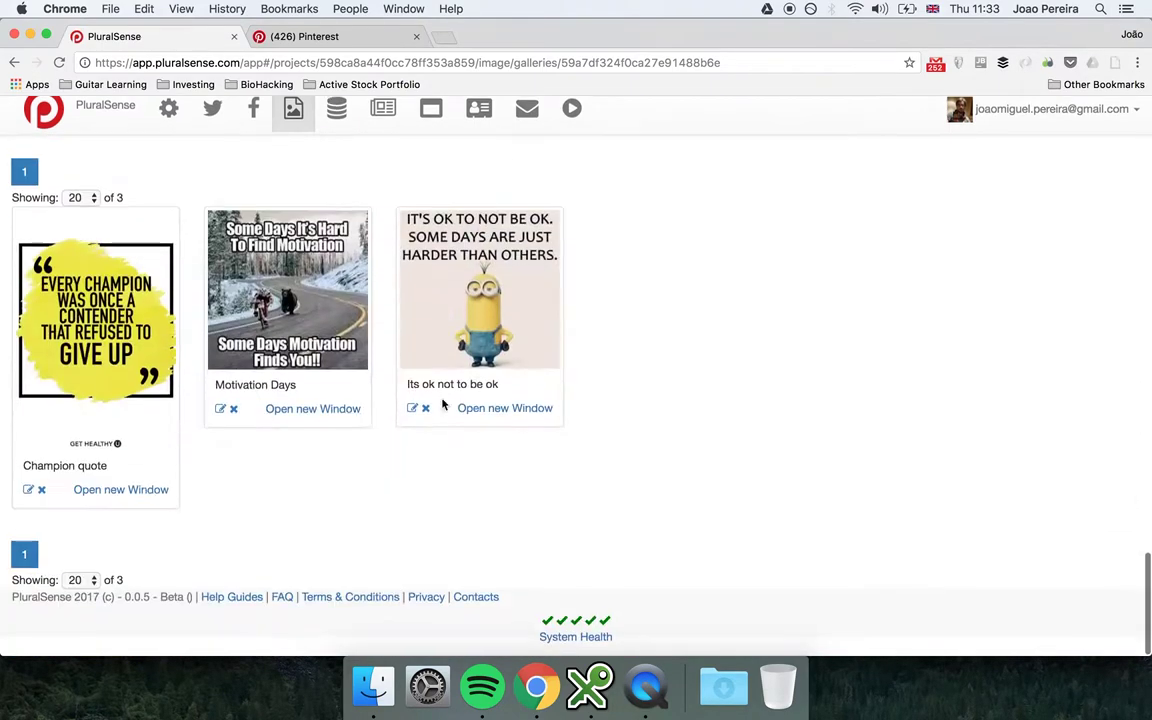
pyautogui.scroll(4, 129, 211)
pyautogui.click(64, 353)
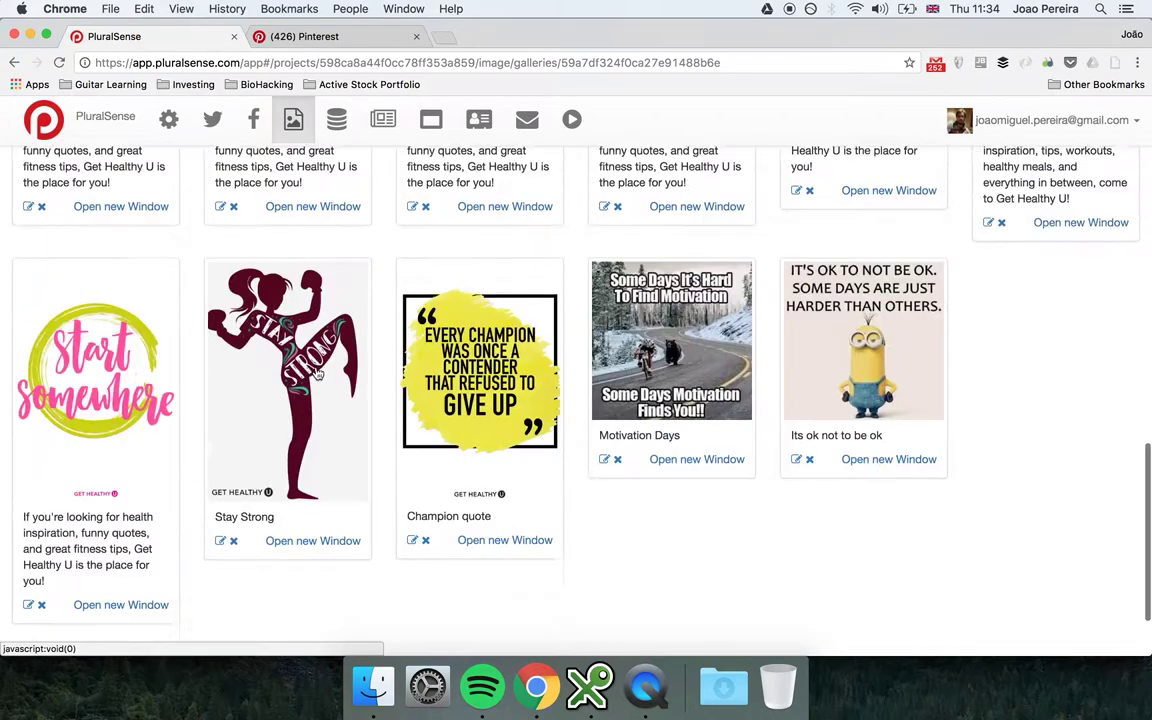
pyautogui.scroll(4, 318, 373)
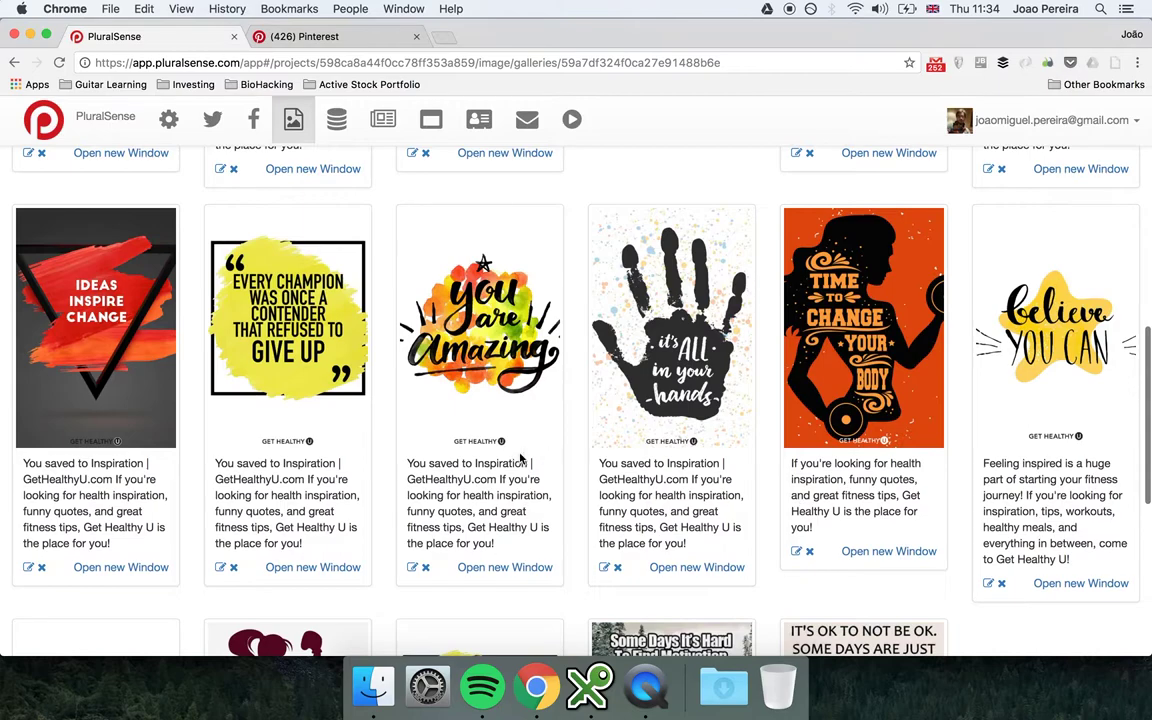
pyautogui.scroll(8, 520, 458)
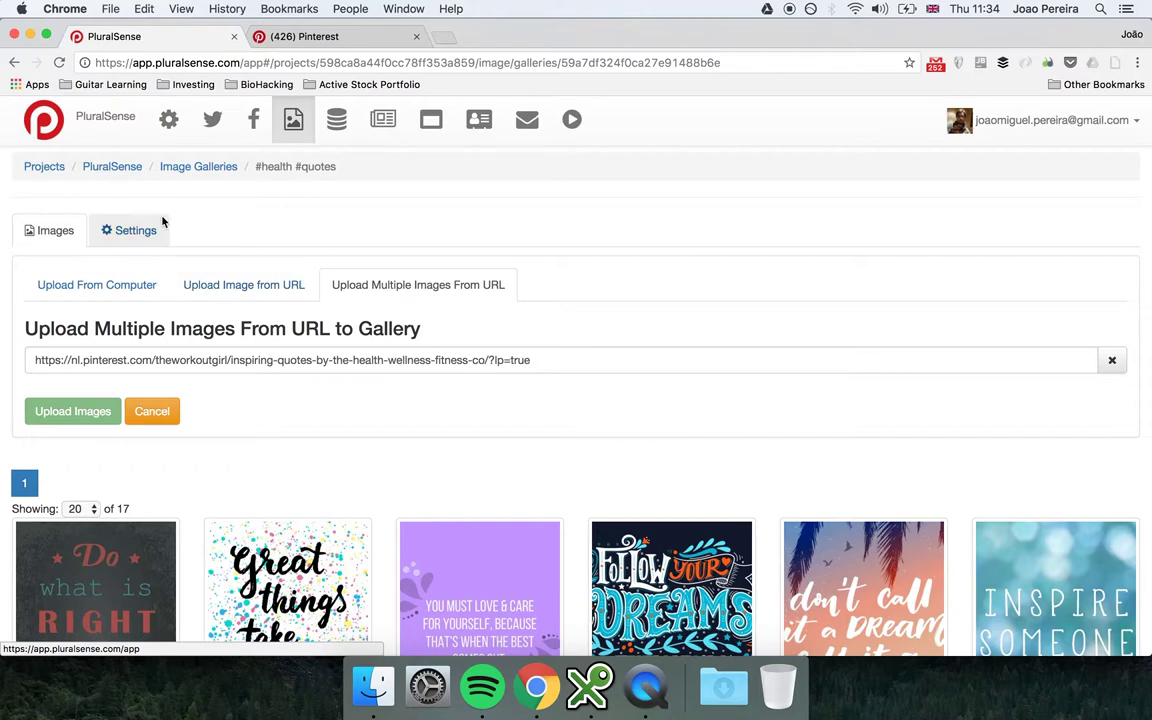
pyautogui.click(185, 172)
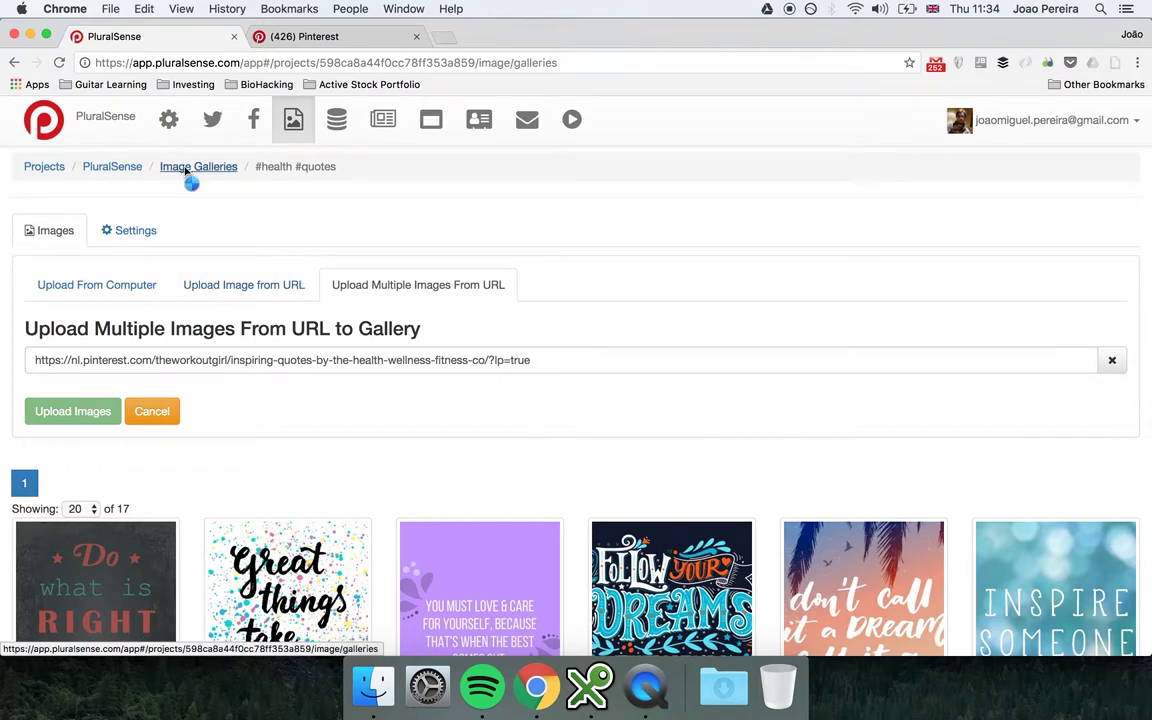